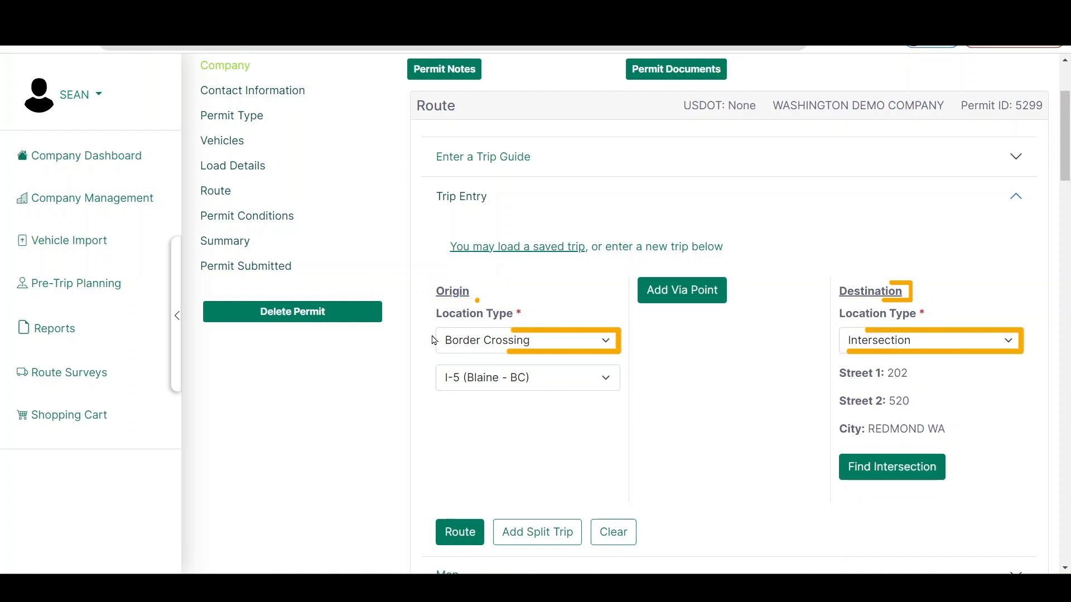
Calculate the route from the I-5 (Blaine - BC) border crossing to the 202 and 520 intersection in Redmond and view it on the map
click(467, 342)
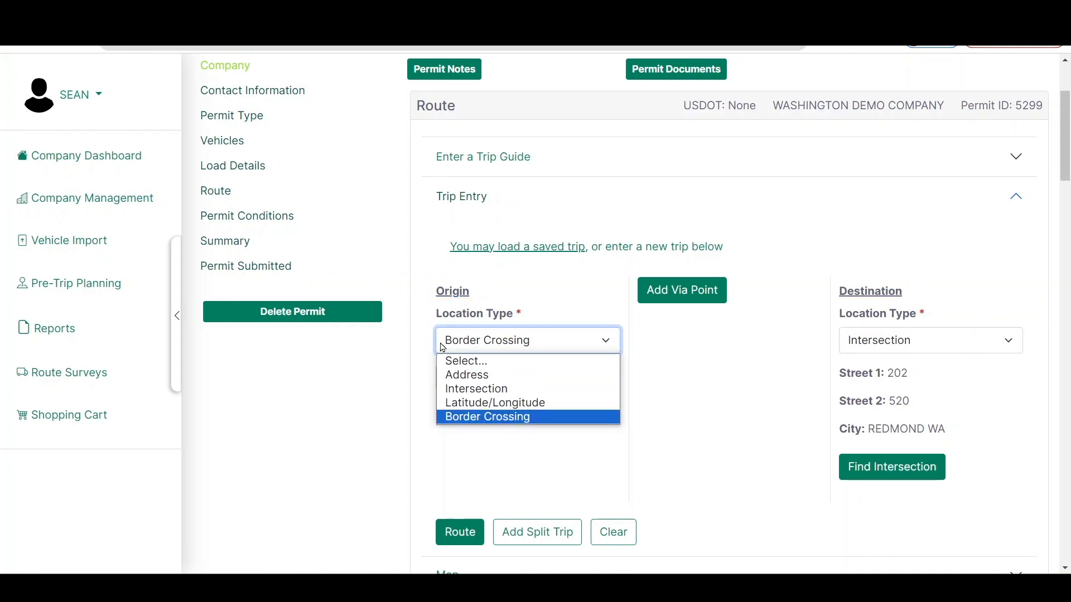
click(445, 342)
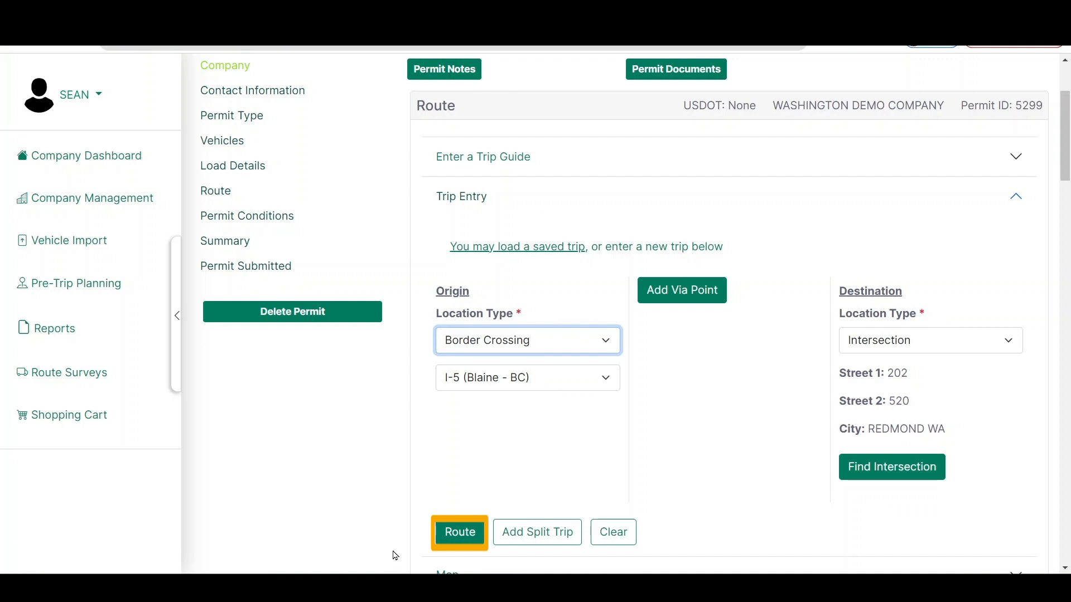
click(460, 532)
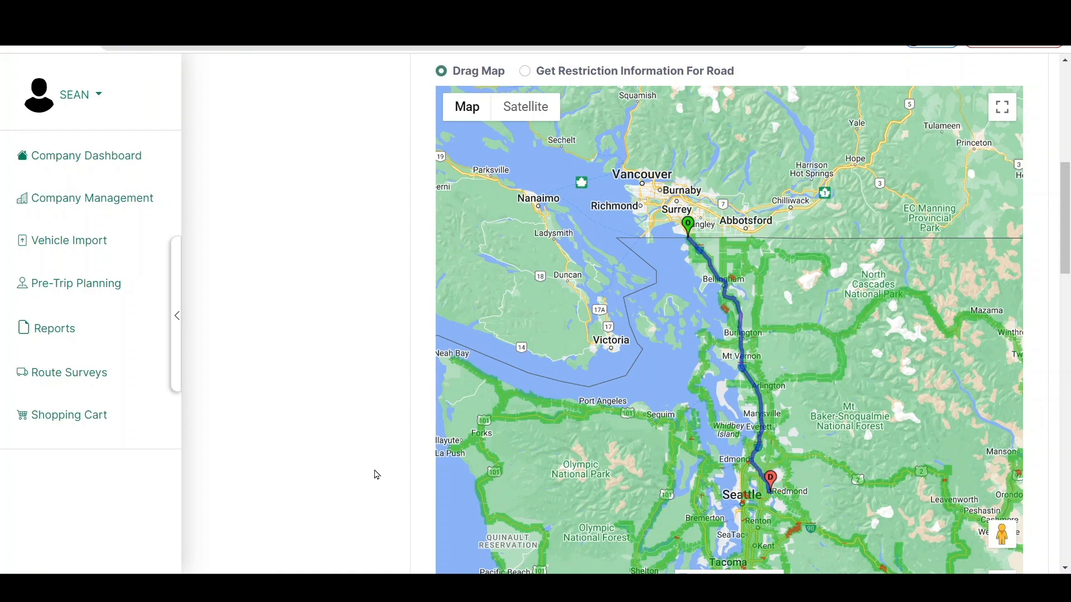
drag(589, 373, 646, 331)
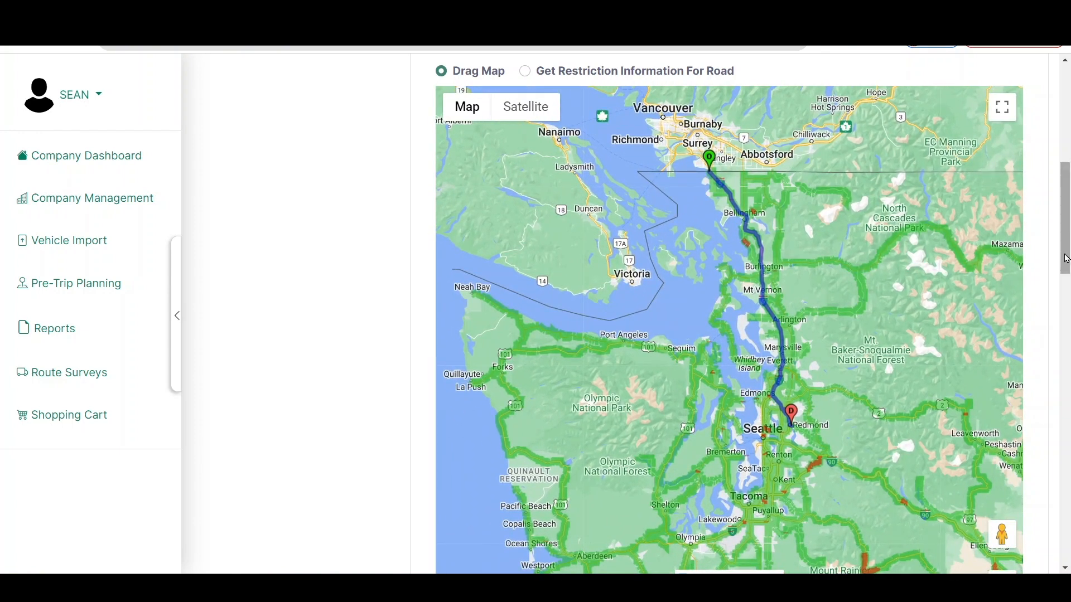
mouse_move(1066, 259)
mouse_down()
mouse_move(1066, 290)
mouse_move(1066, 278)
mouse_up()
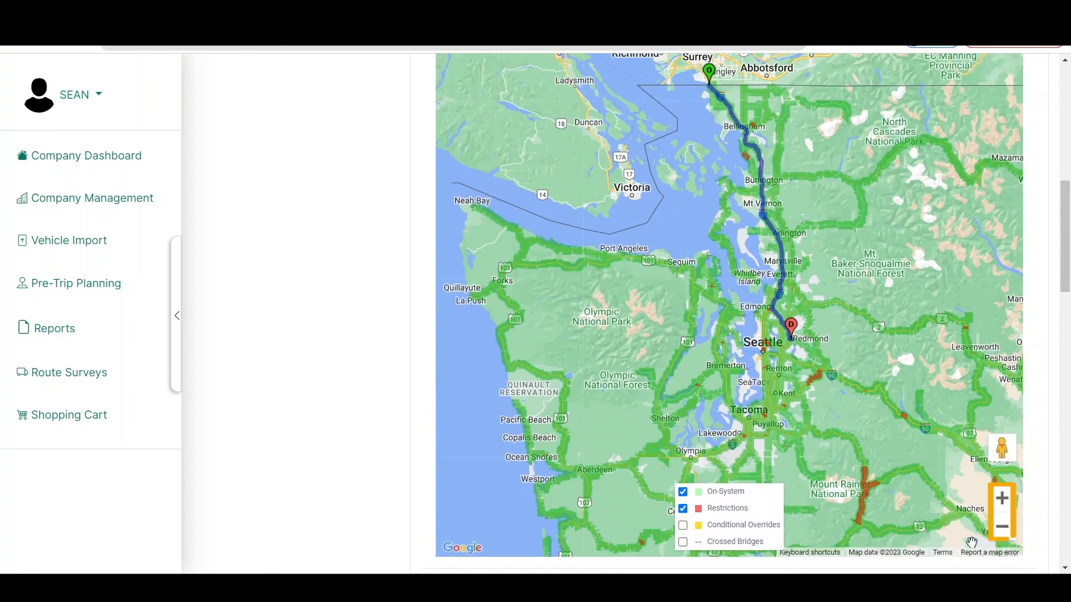
click(1000, 505)
click(1000, 505)
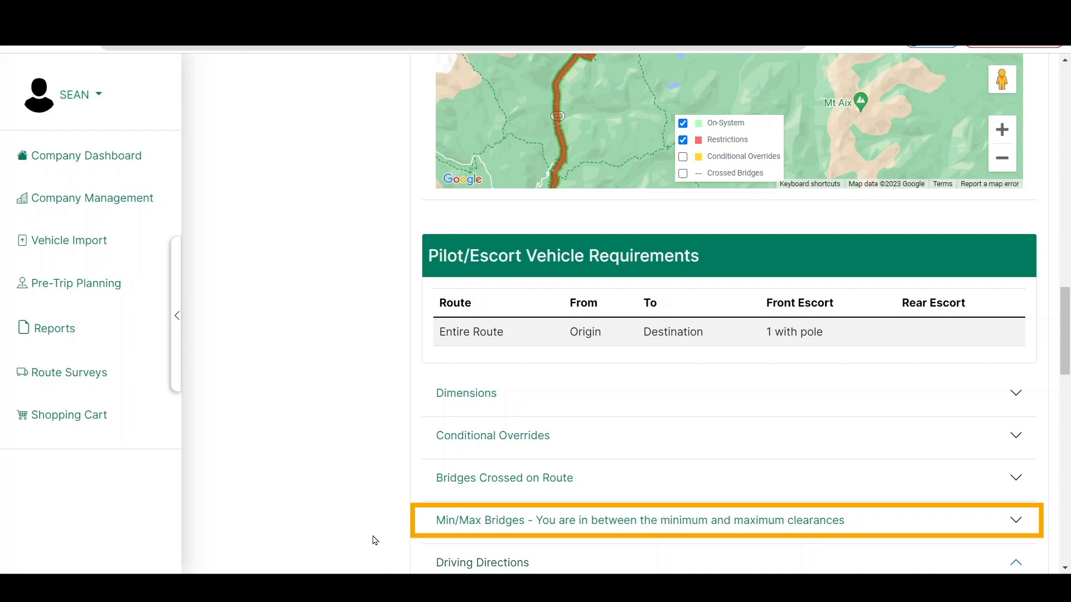
Review the Min/Max Bridges clearances and expand the details of Bridge 0007623A, I-405 under NE 44th St
click(452, 518)
scroll(310, 487, down, 8)
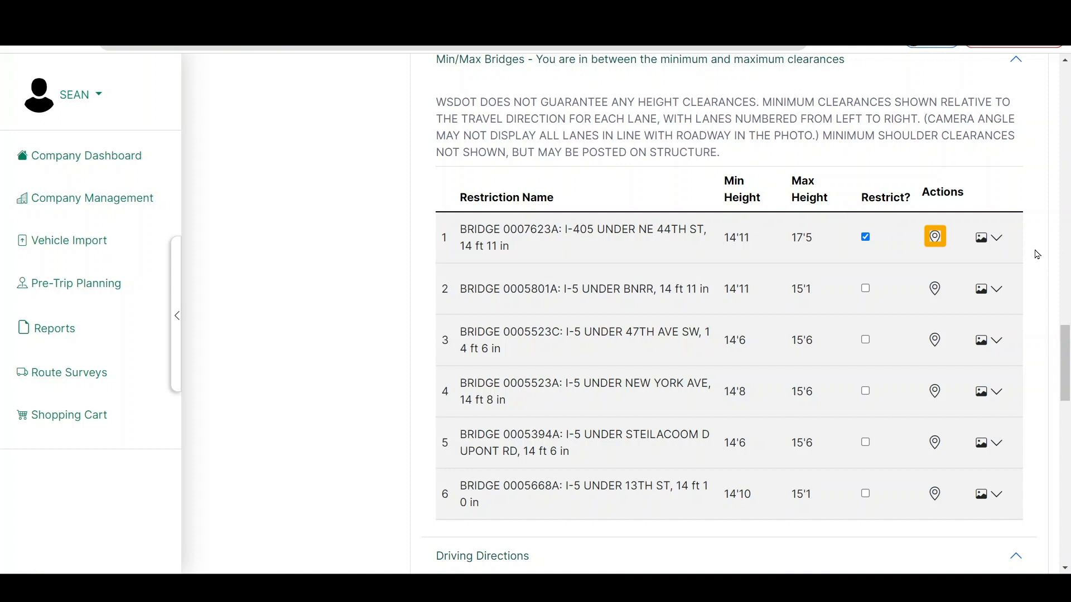
click(1002, 249)
scroll(1015, 289, down, 1)
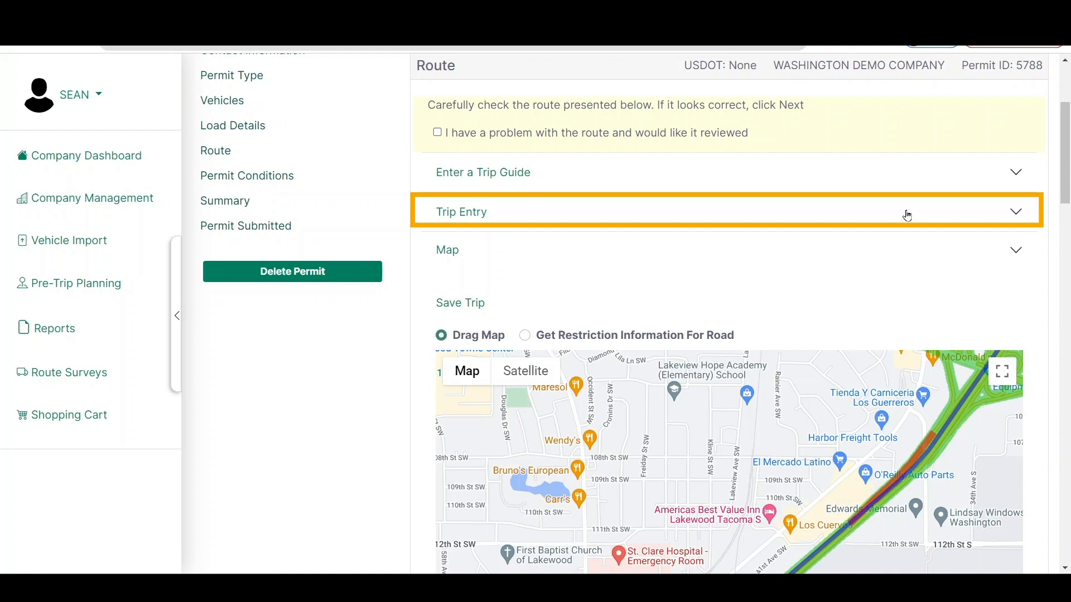
Add a via point to the Blaine to Vancouver trip and set its type to Highway
click(905, 214)
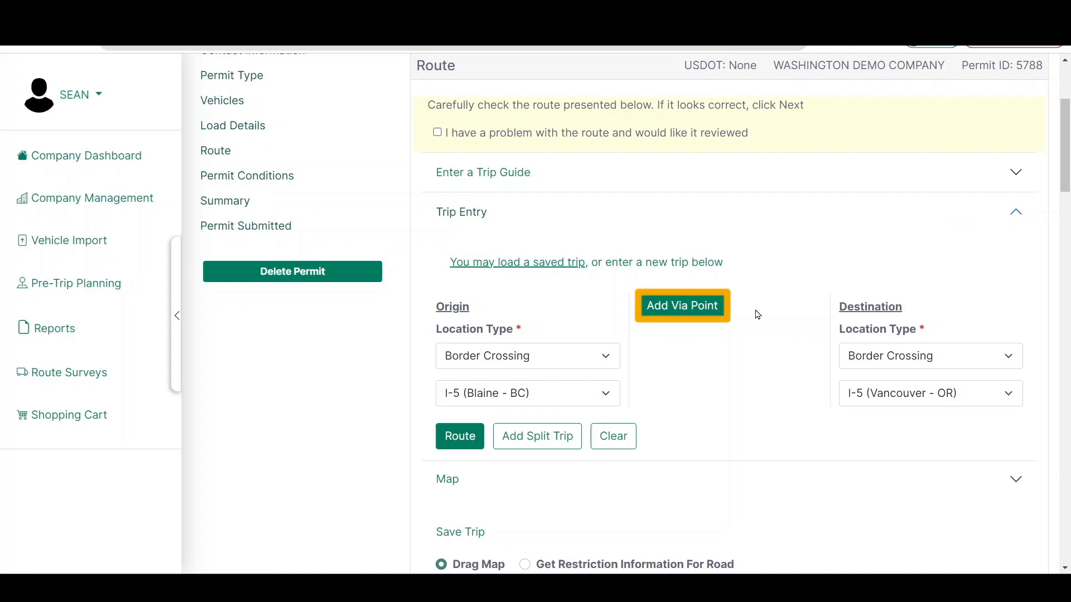
click(707, 309)
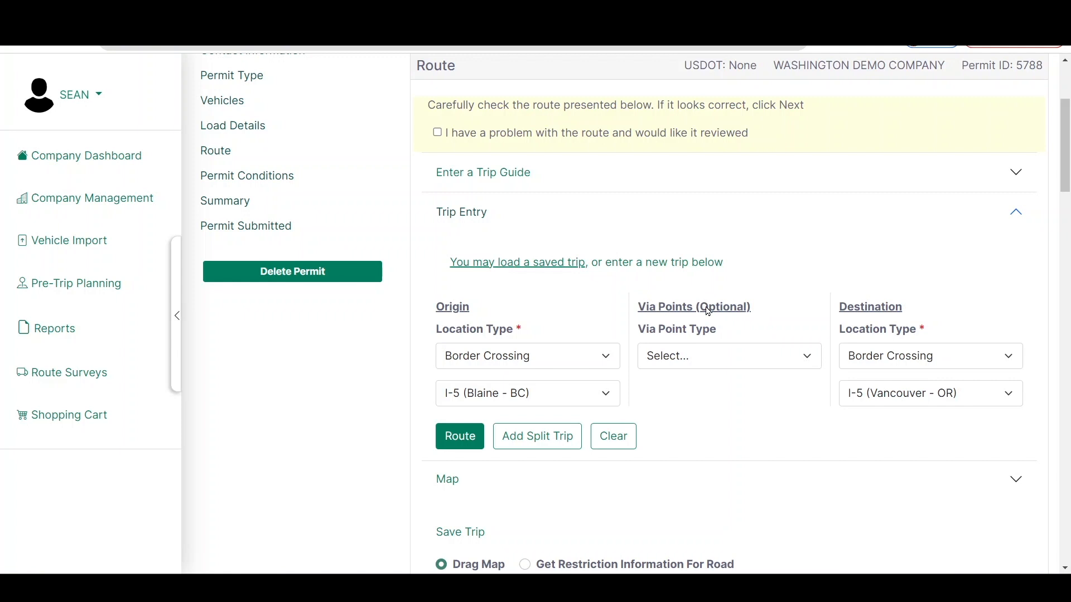
click(733, 357)
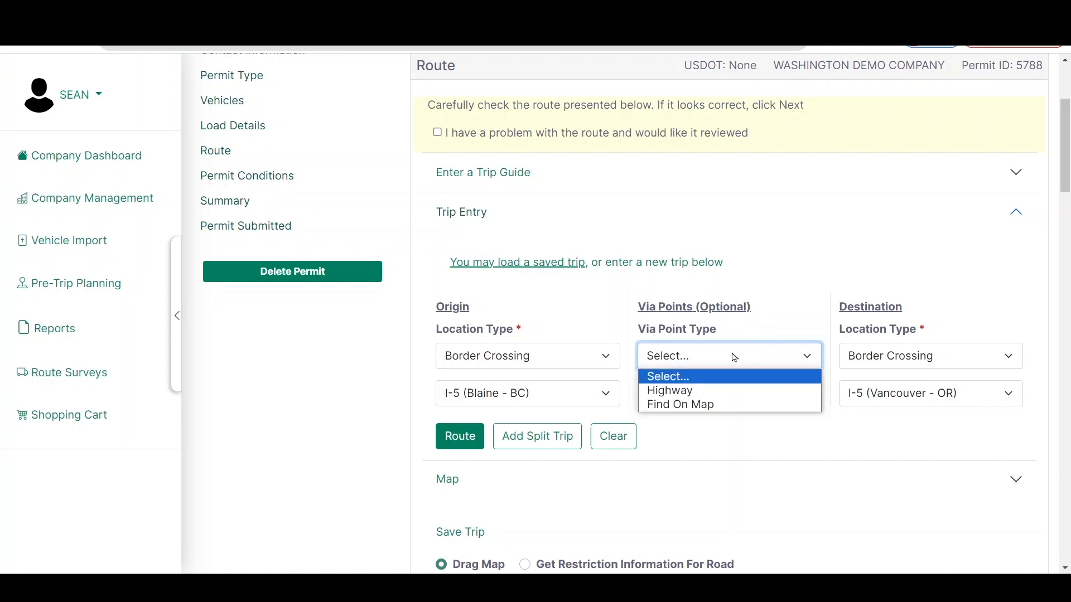
click(719, 390)
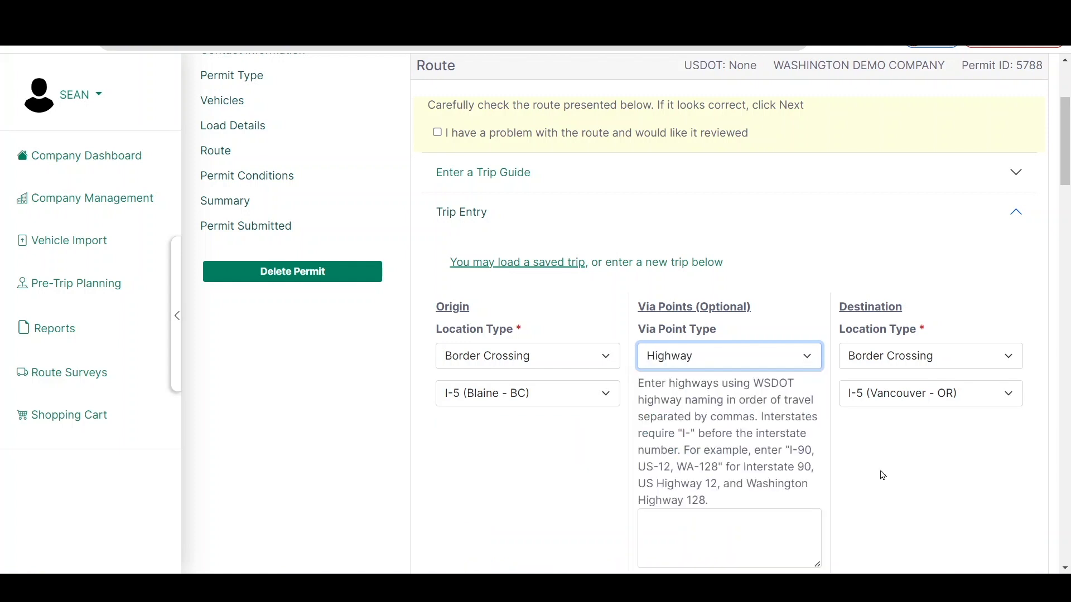
scroll(883, 476, down, 2)
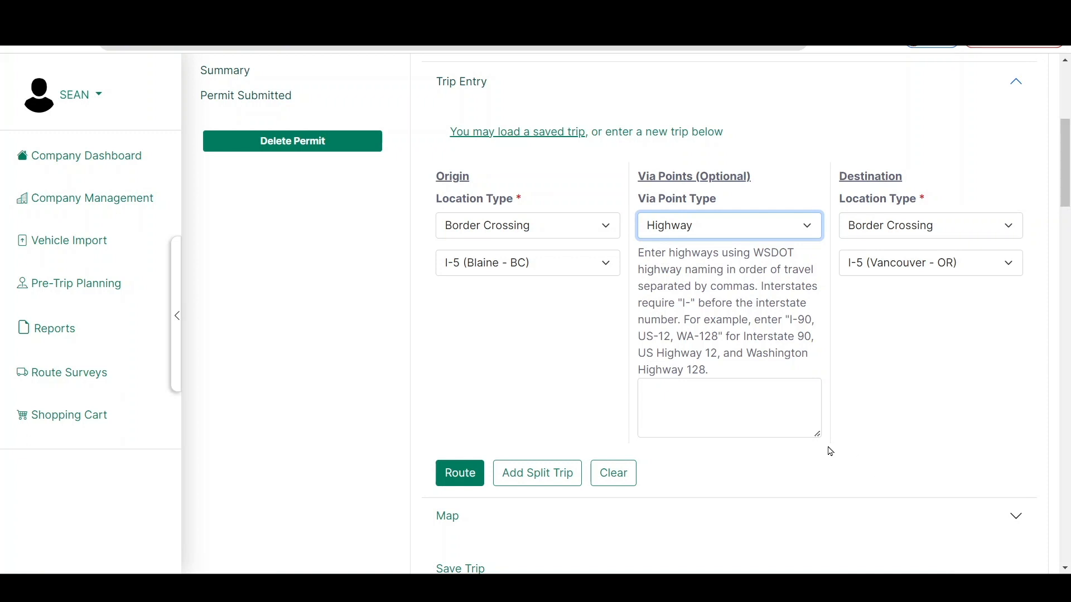
Enter I-5,WA-520 as the via highways and recalculate the route
click(782, 421)
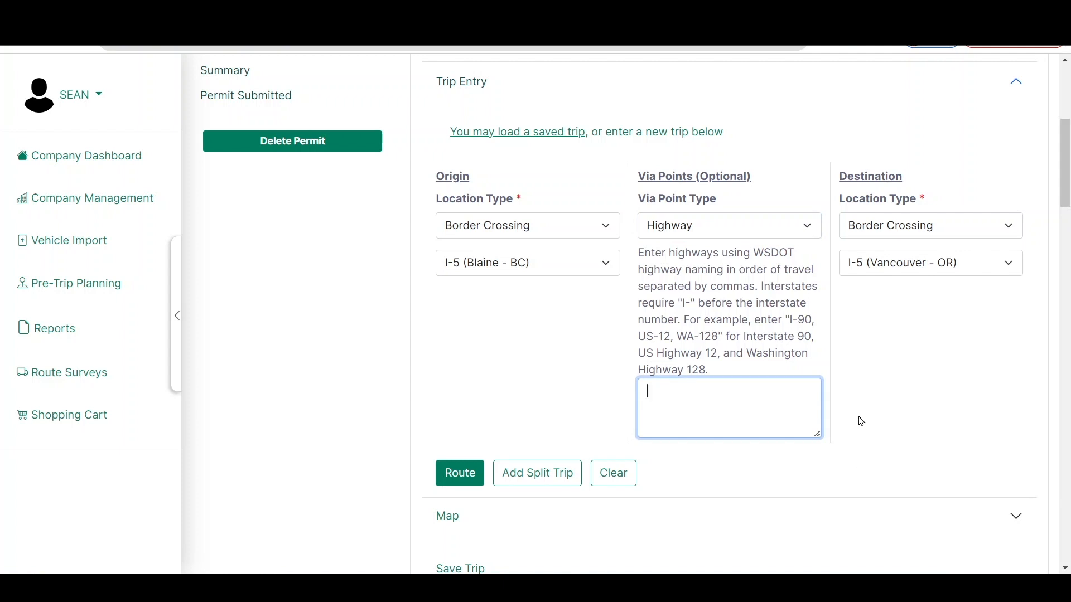
text(I-5,WA-520)
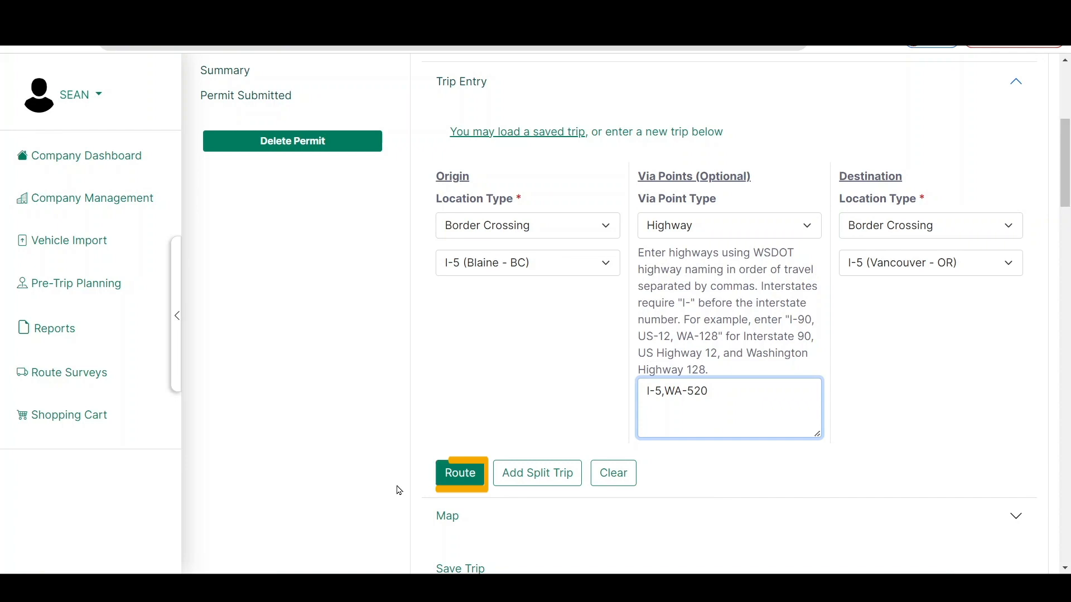
click(468, 473)
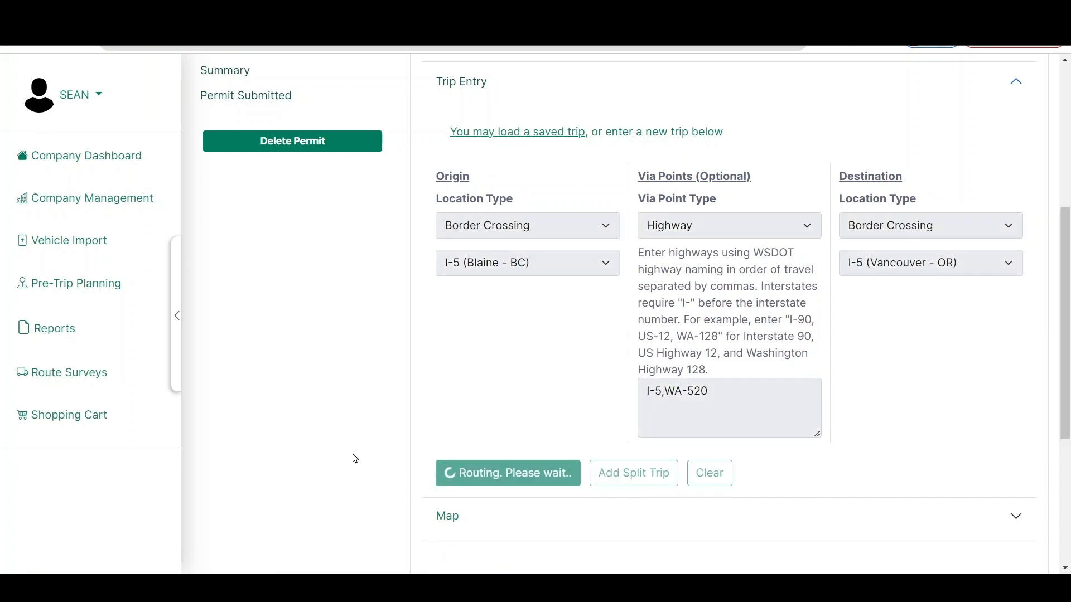
Get the restriction information for the red stretch of highway 520 near Foster Island, east of Seattle
scroll(678, 274, up, 3)
scroll(678, 273, up, 2)
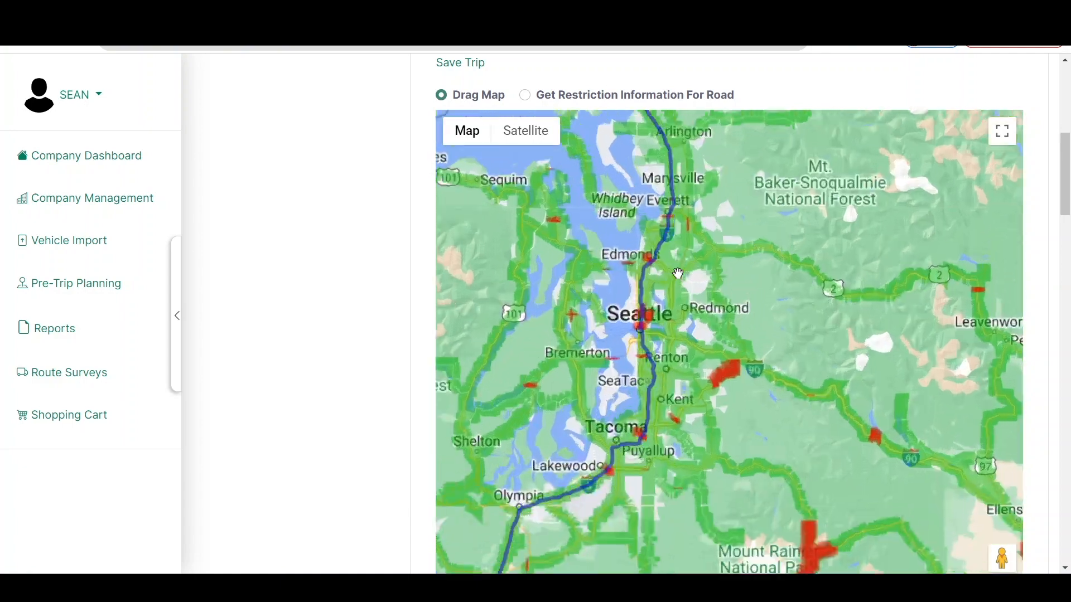
scroll(657, 264, up, 2)
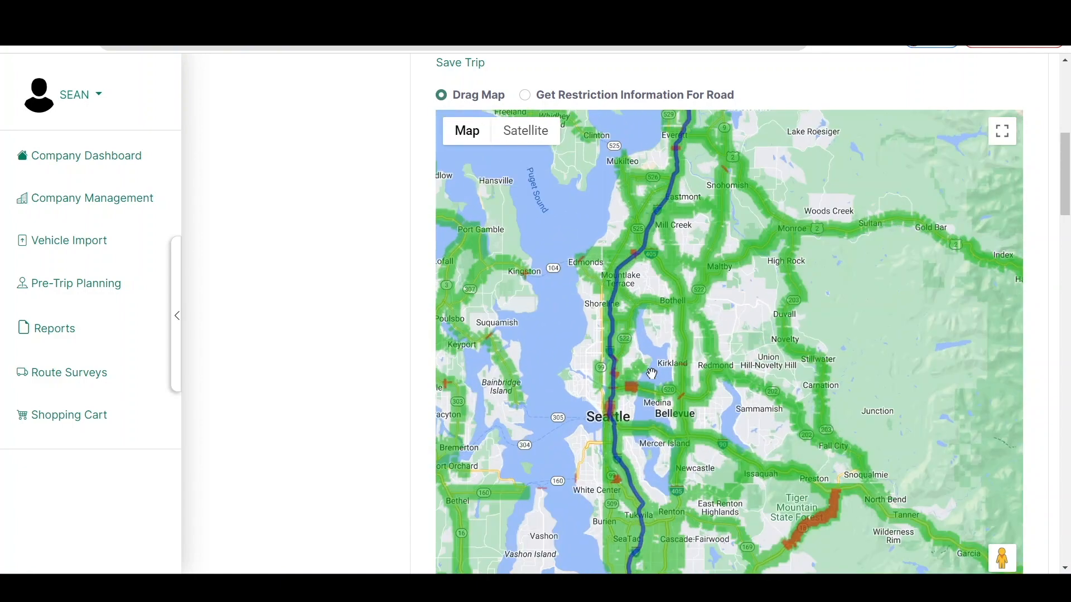
scroll(633, 365, up, 2)
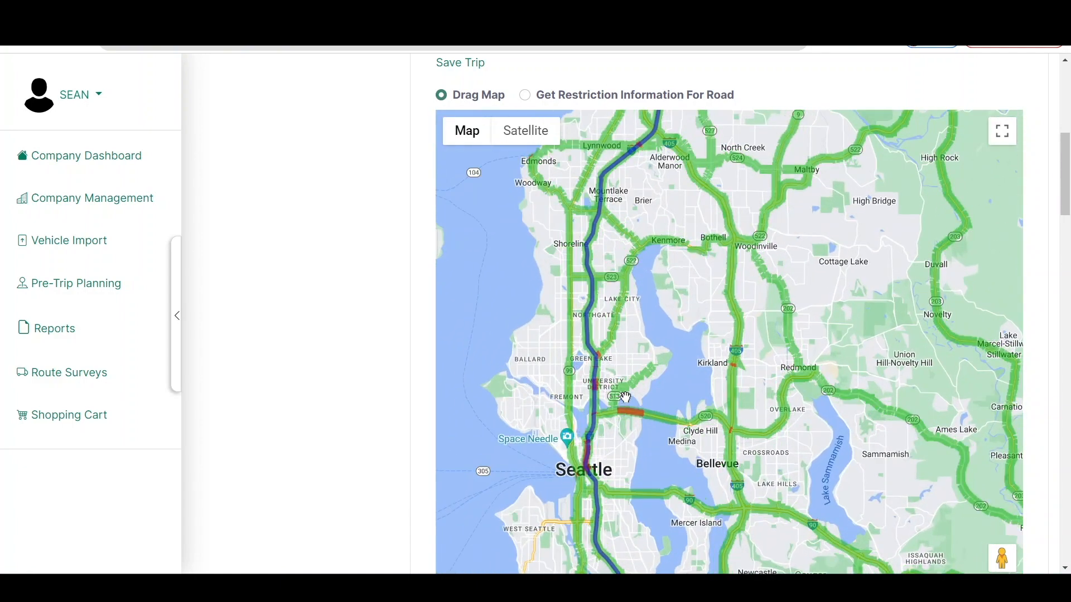
scroll(634, 365, up, 2)
drag(625, 386, 630, 329)
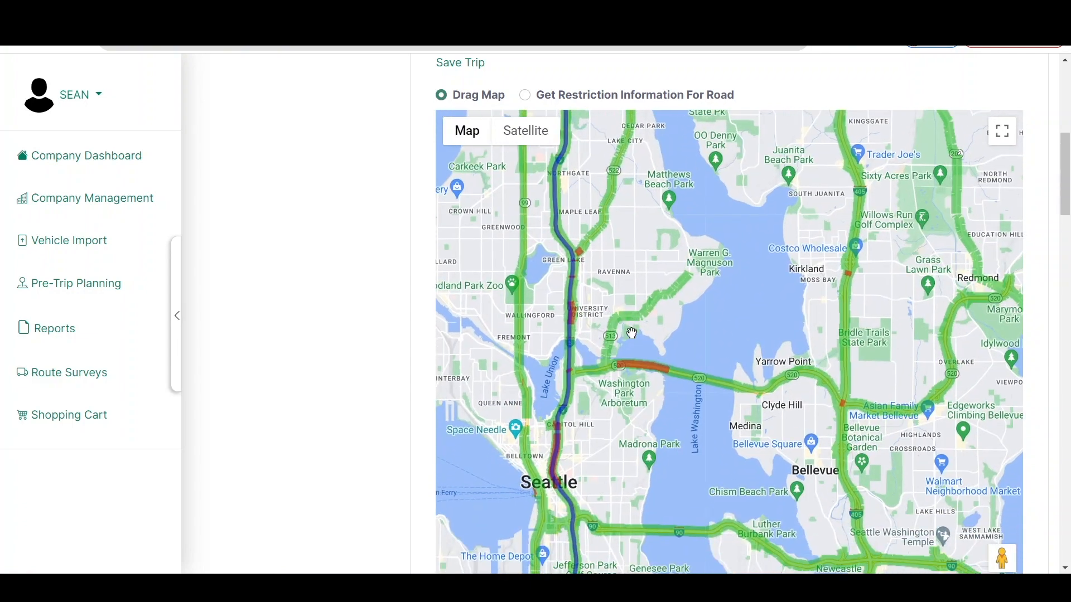
scroll(630, 343, up, 2)
drag(627, 382, 641, 311)
scroll(641, 312, up, 2)
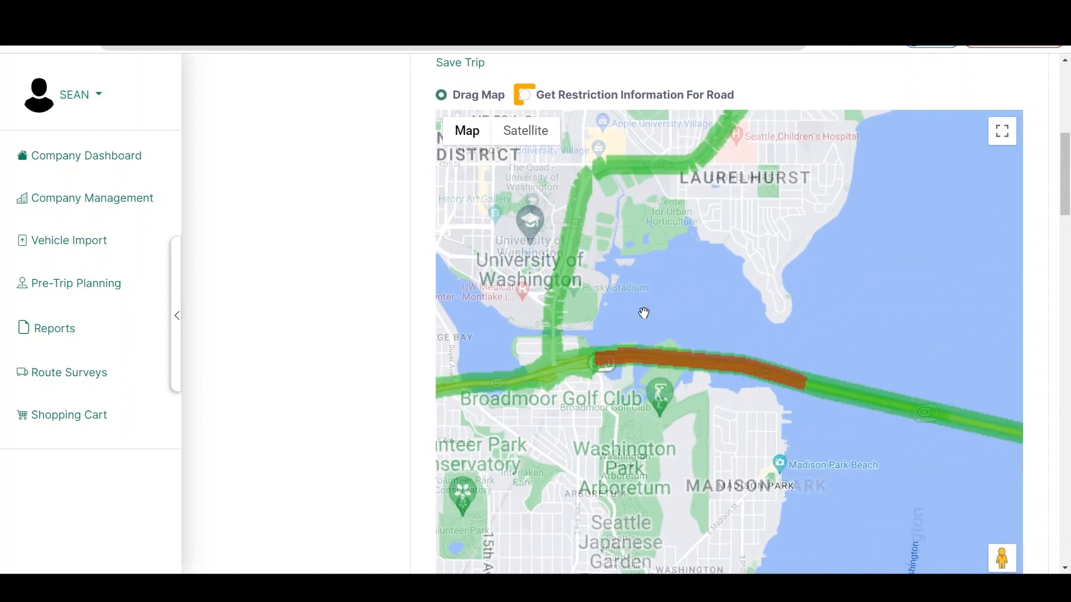
scroll(629, 329, up, 2)
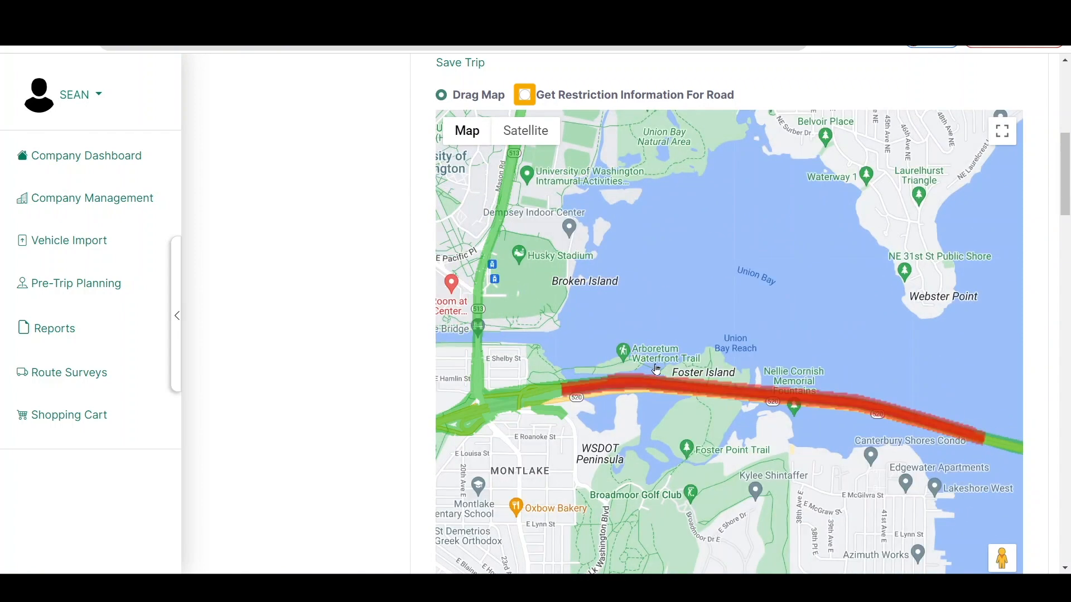
scroll(635, 351, up, 2)
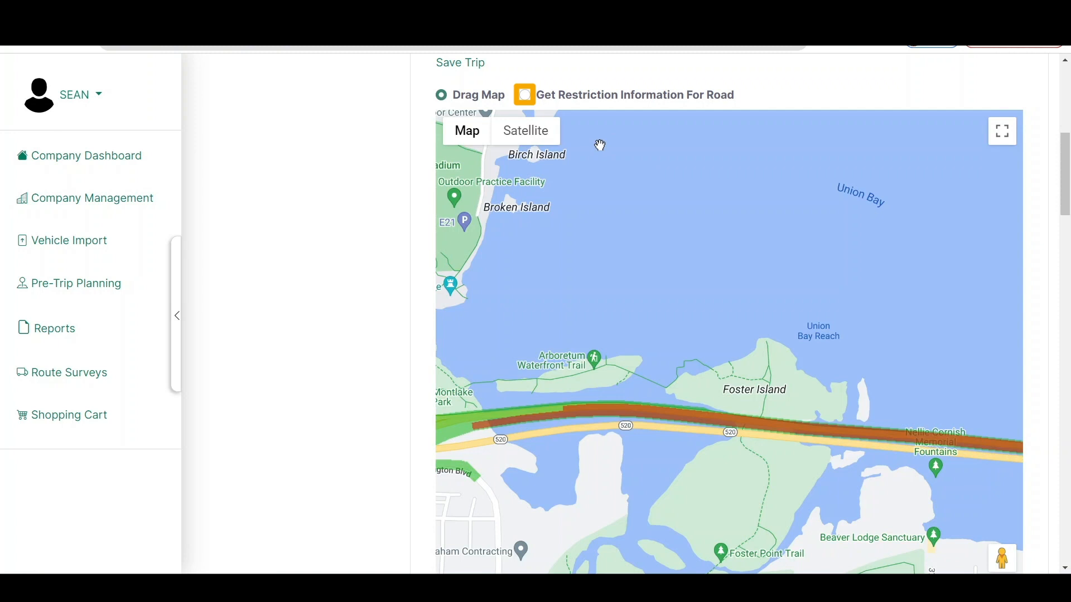
click(524, 94)
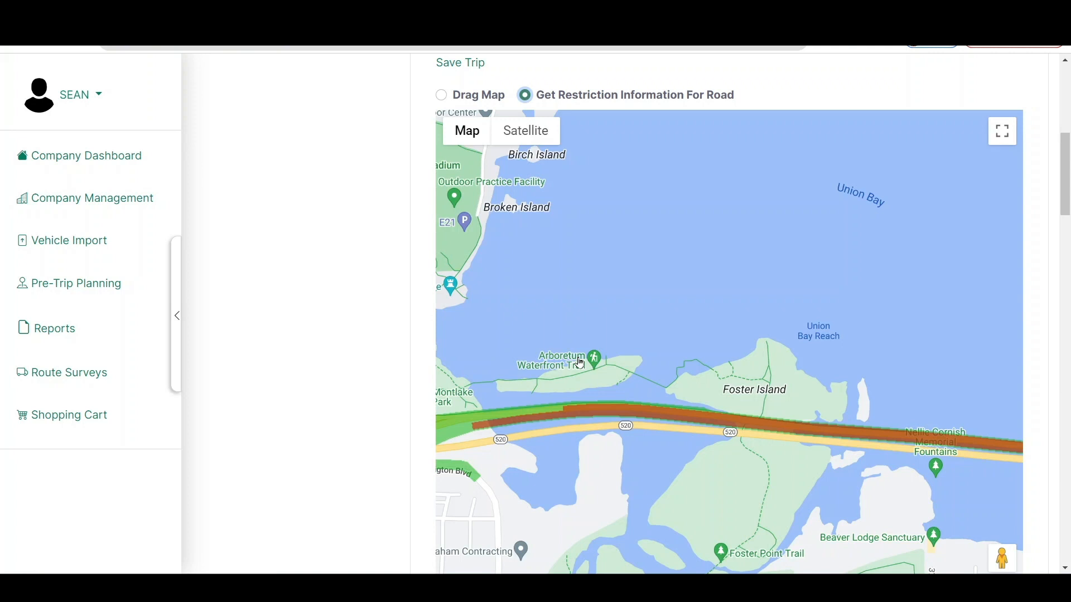
click(596, 418)
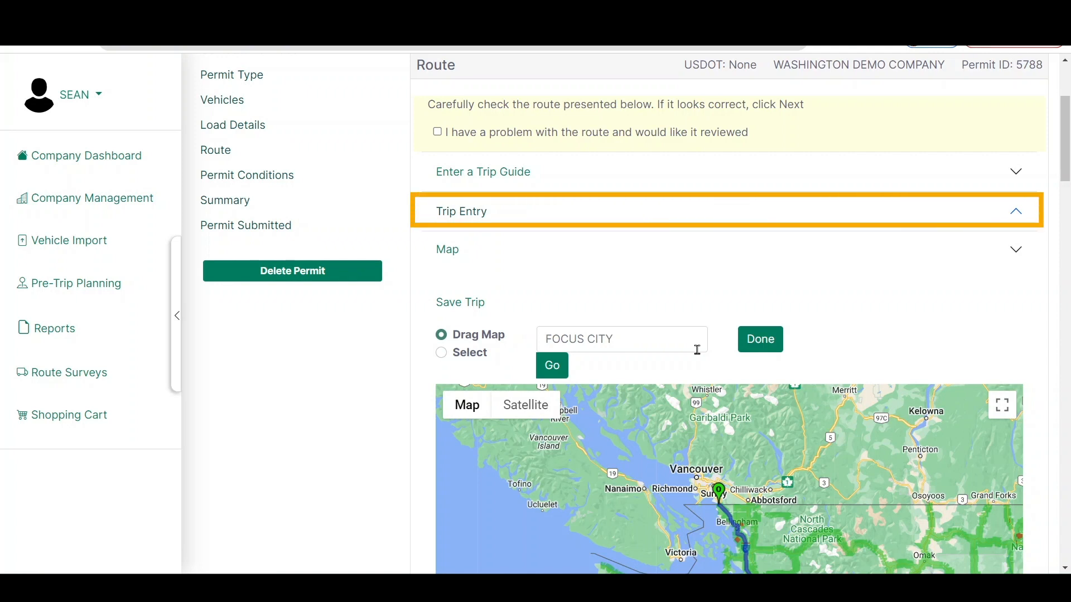
Set the trip's via point type to Find On Map and start locating the via point on the map
click(599, 225)
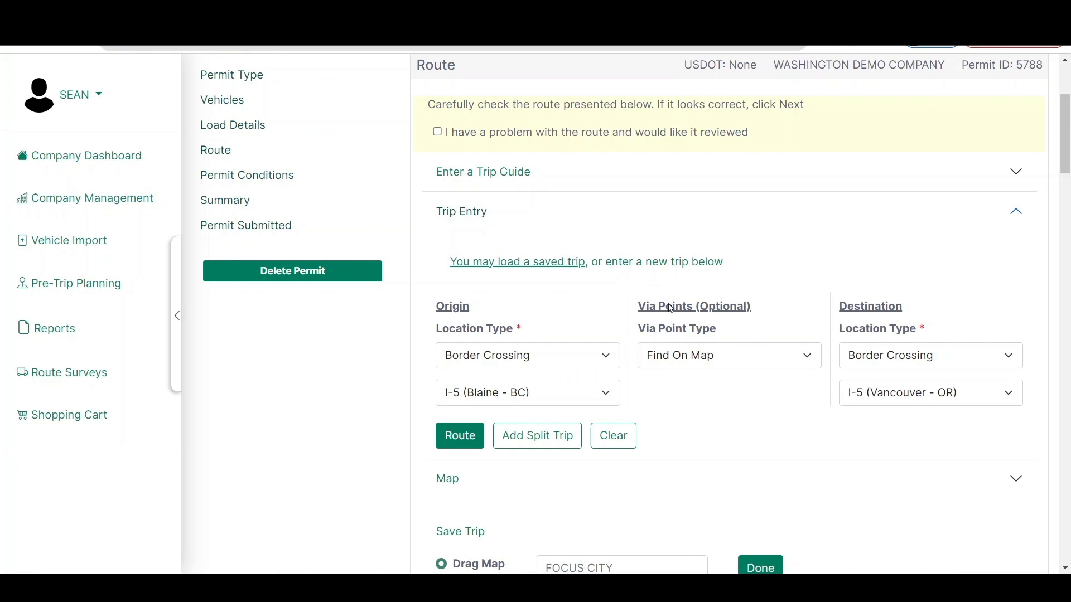
click(697, 359)
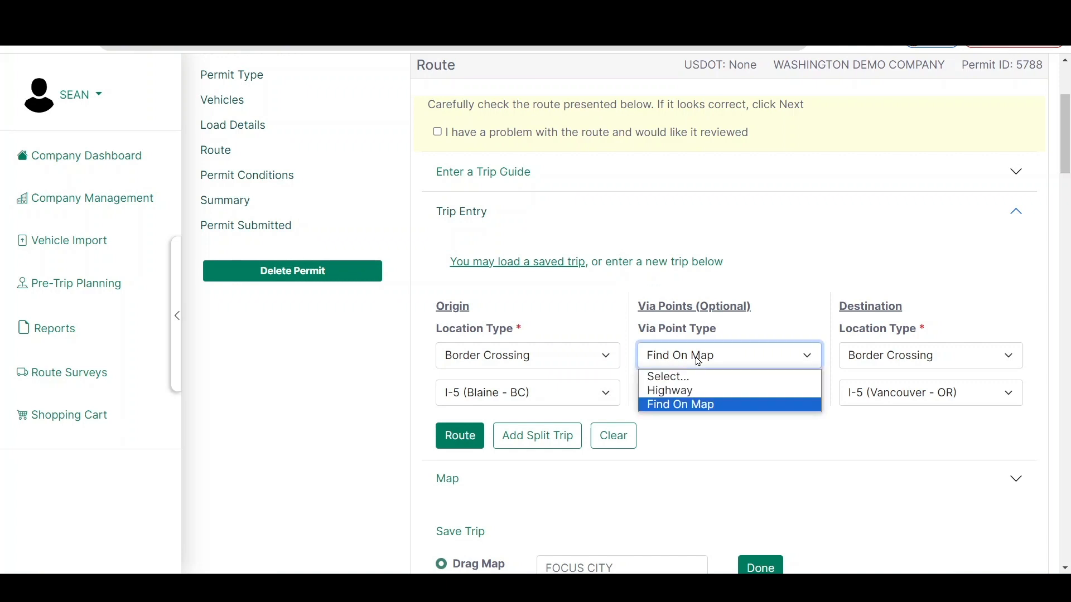
click(677, 406)
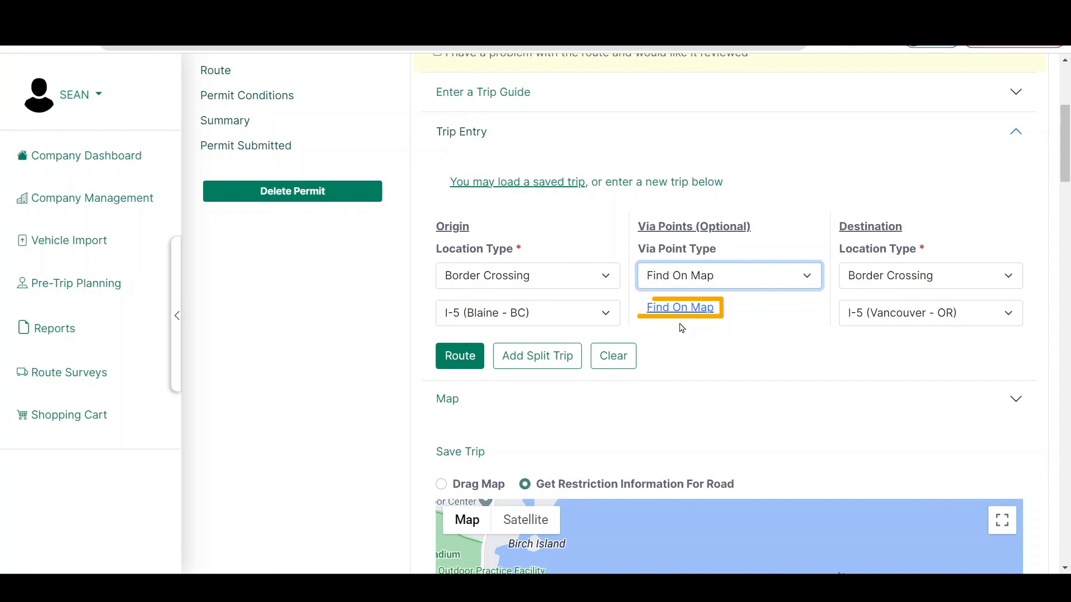
click(675, 312)
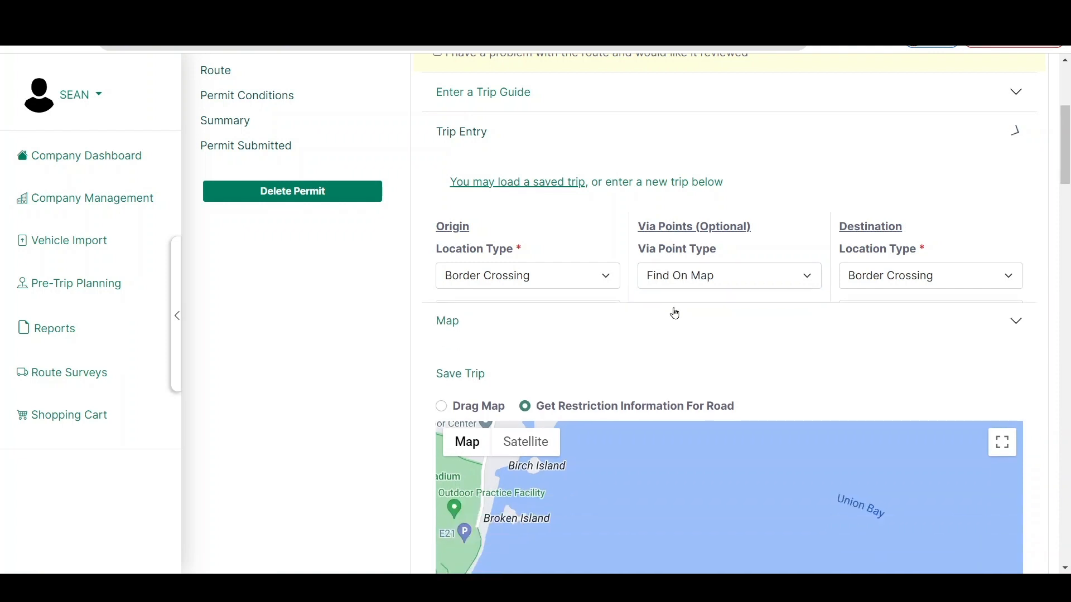
Focus the via point map on the city of WOODINVILLE
click(617, 444)
text(WOODINVILLE)
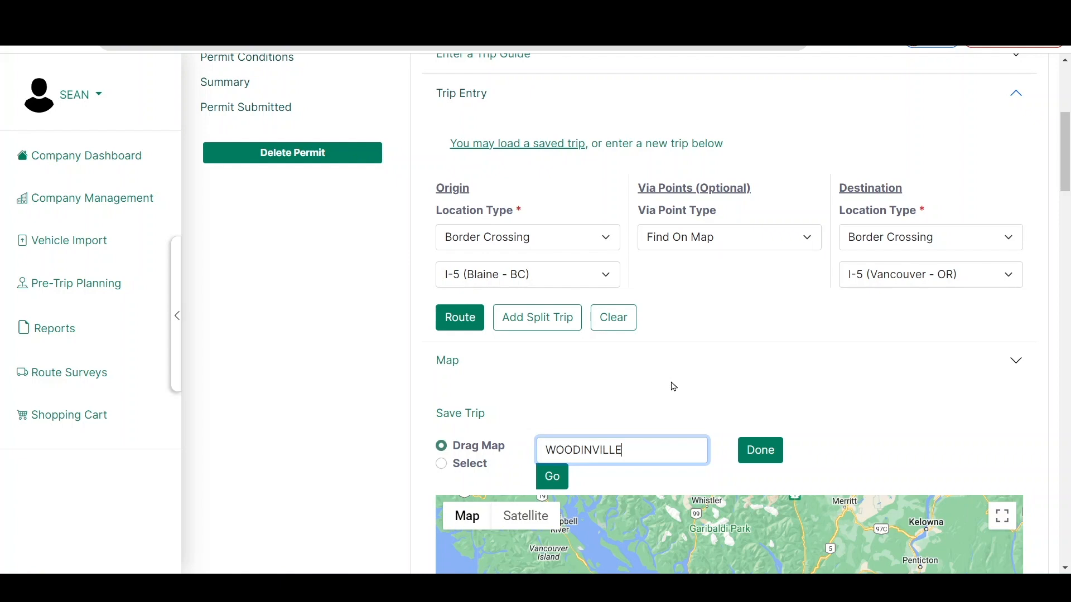
click(566, 481)
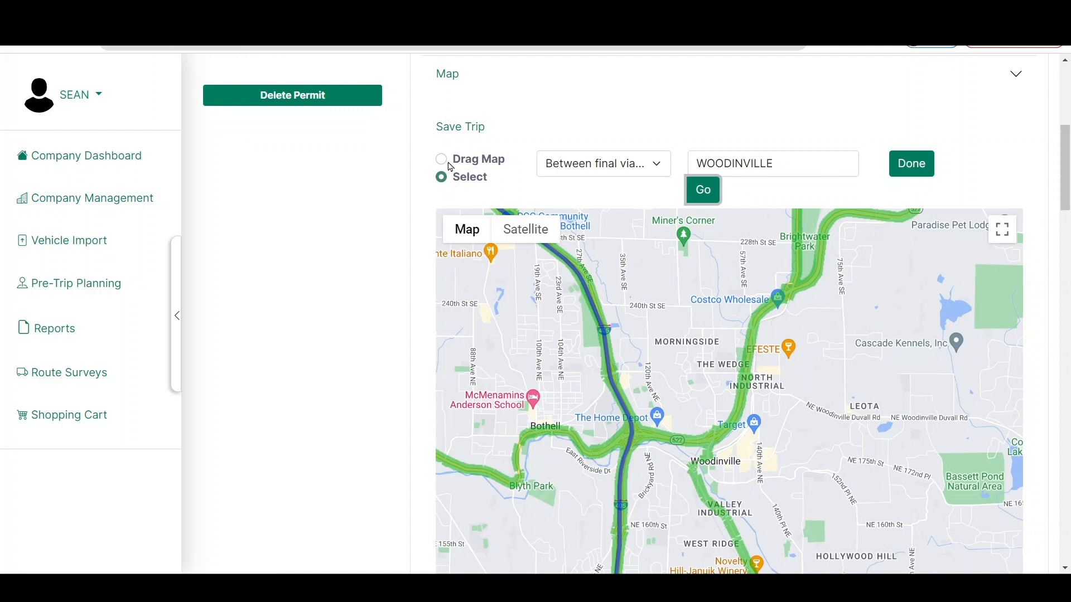
Place the first via point on southbound I-405 near North Creek, just north of the highway 522 interchange
click(441, 159)
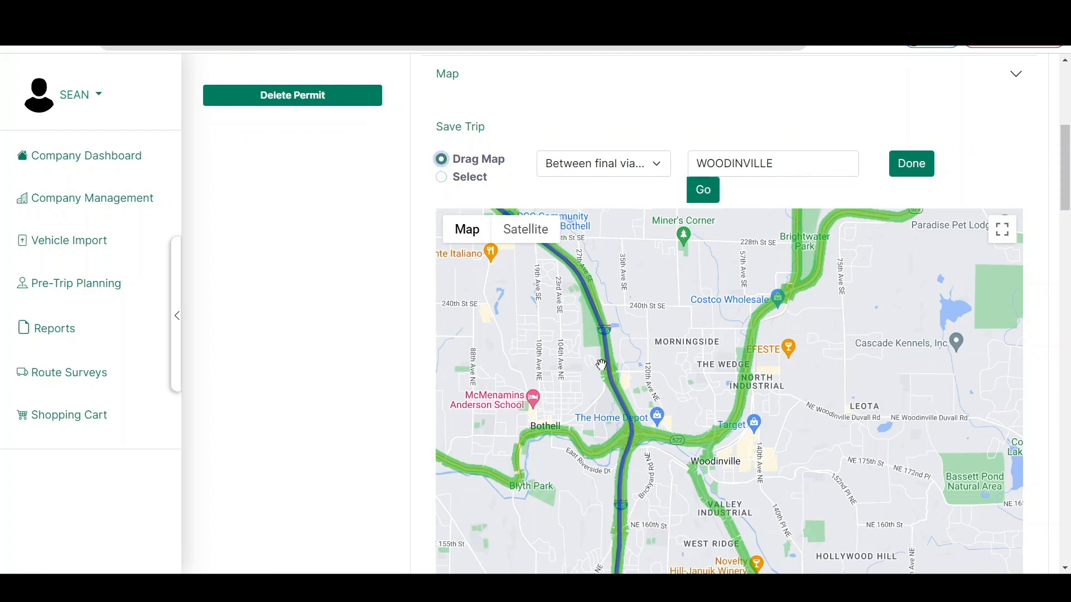
scroll(600, 364, up, 2)
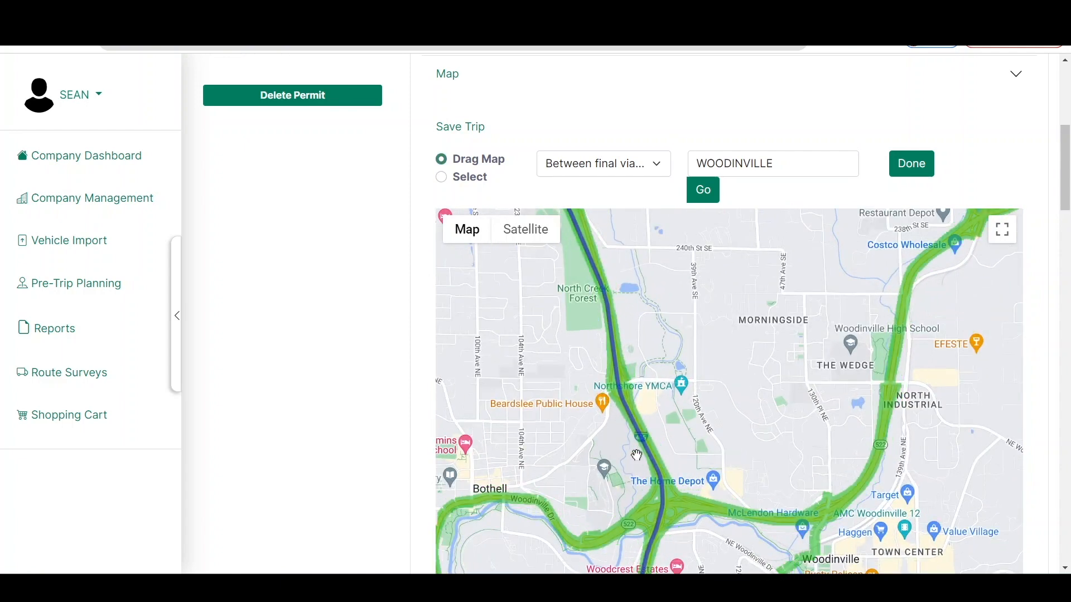
scroll(642, 466, up, 2)
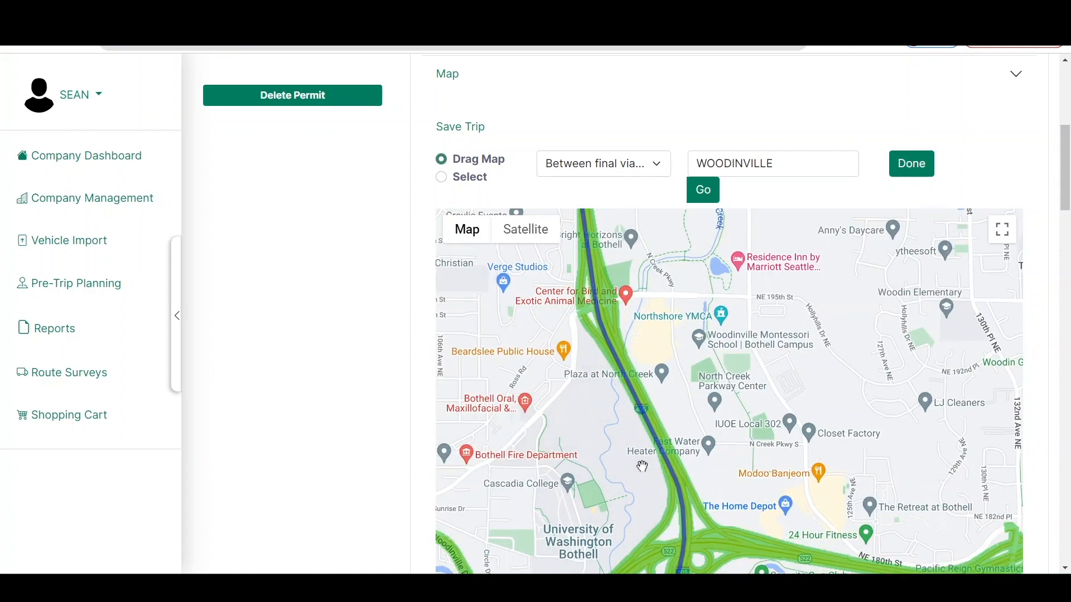
scroll(641, 466, up, 2)
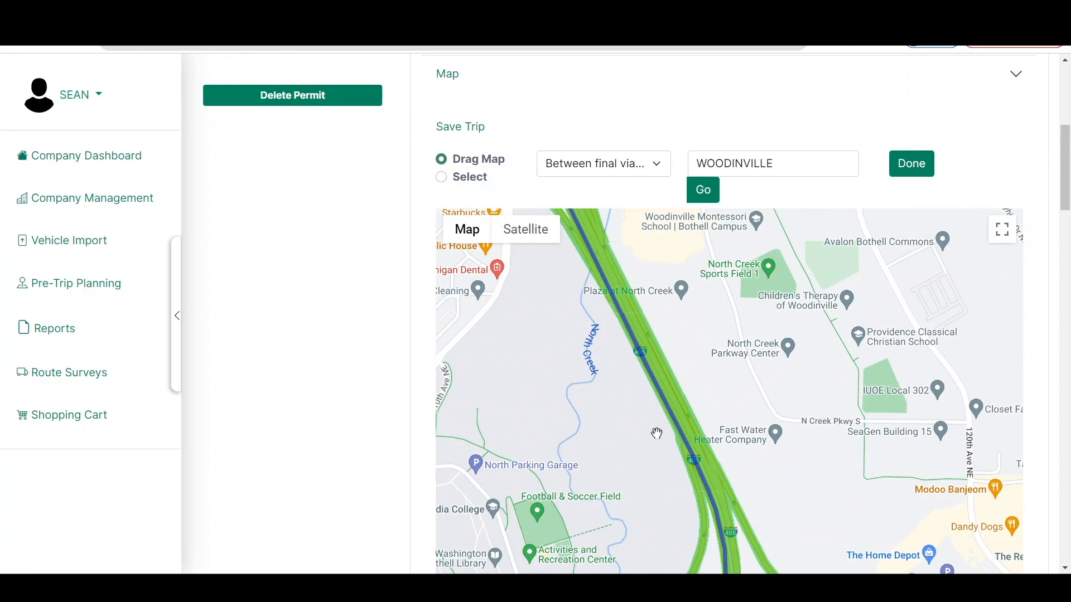
scroll(656, 433, up, 2)
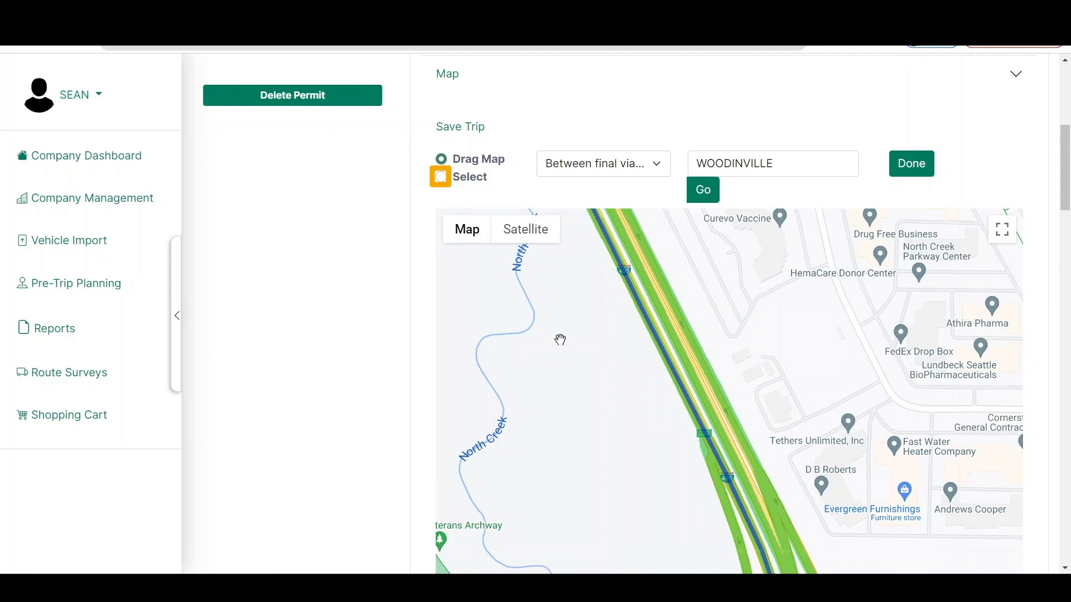
click(442, 176)
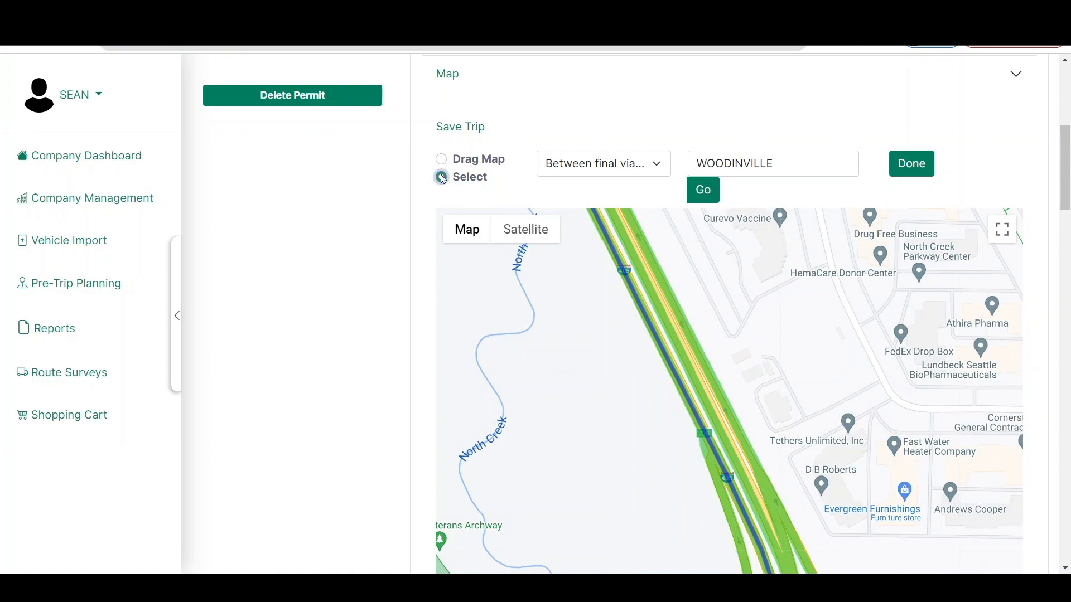
click(669, 364)
Place the second via point on eastbound highway 522 near the Sammamish River and review the via point order options
drag(869, 481, 551, 197)
drag(766, 449, 592, 266)
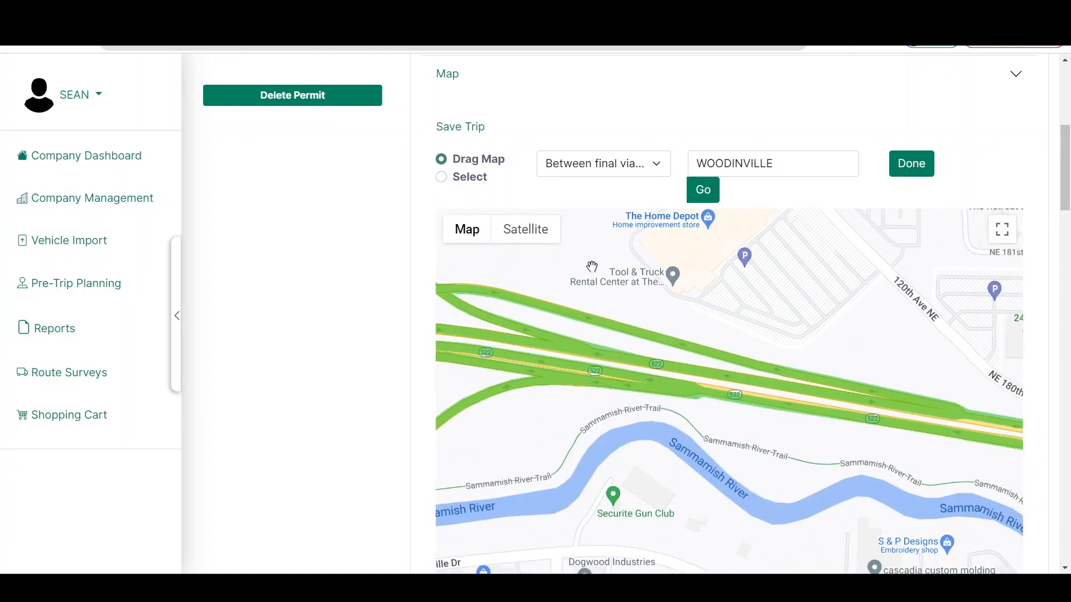
click(481, 177)
click(774, 409)
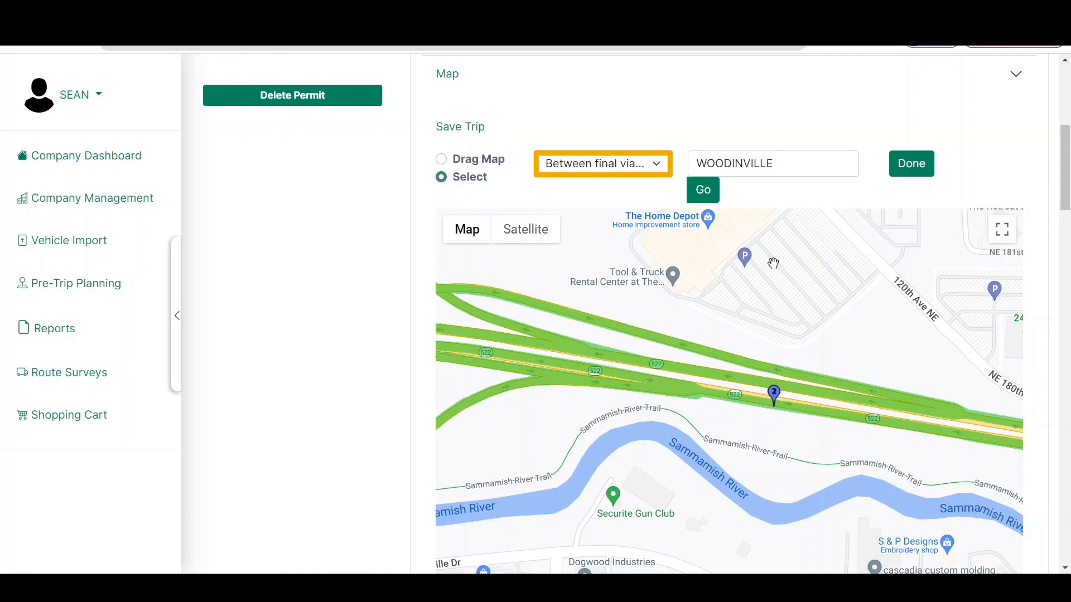
click(632, 167)
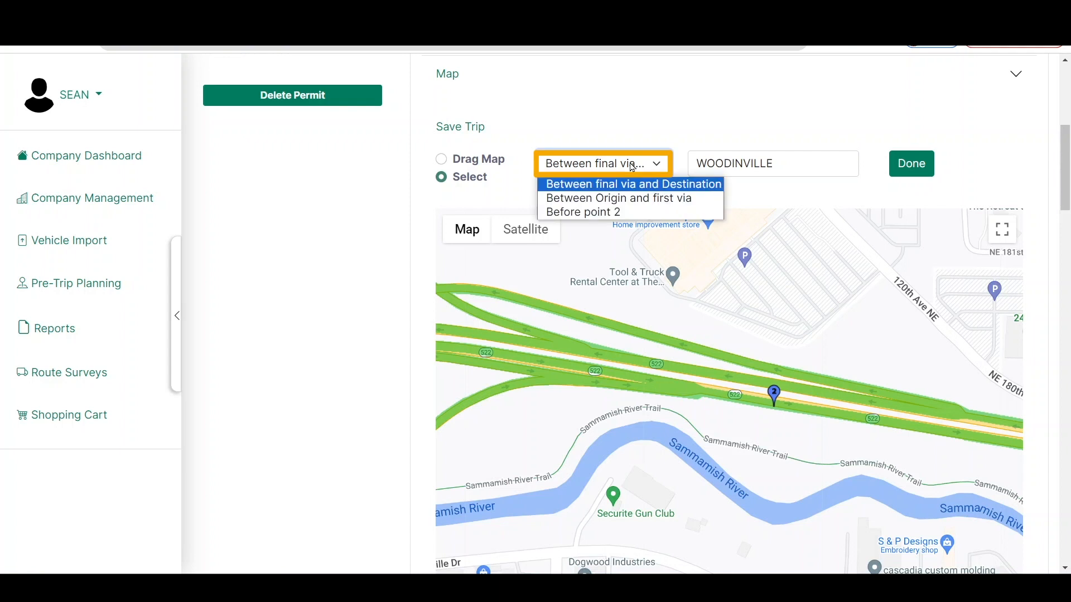
click(673, 119)
Place the third via point on highway 202 south of Woodinville, near Eastside Exterminators
click(440, 159)
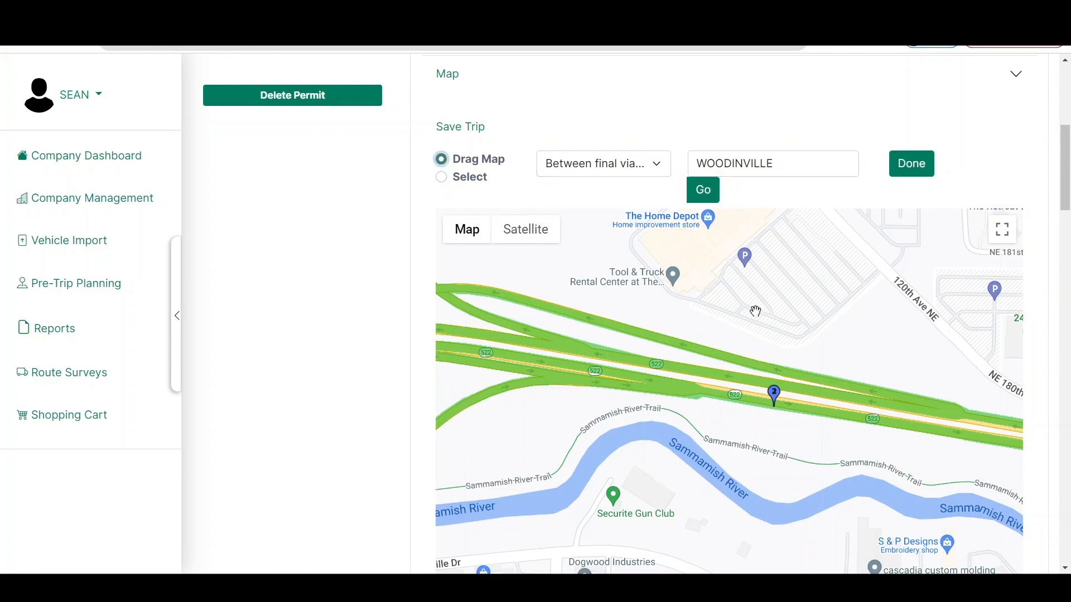
scroll(765, 312, down, 4)
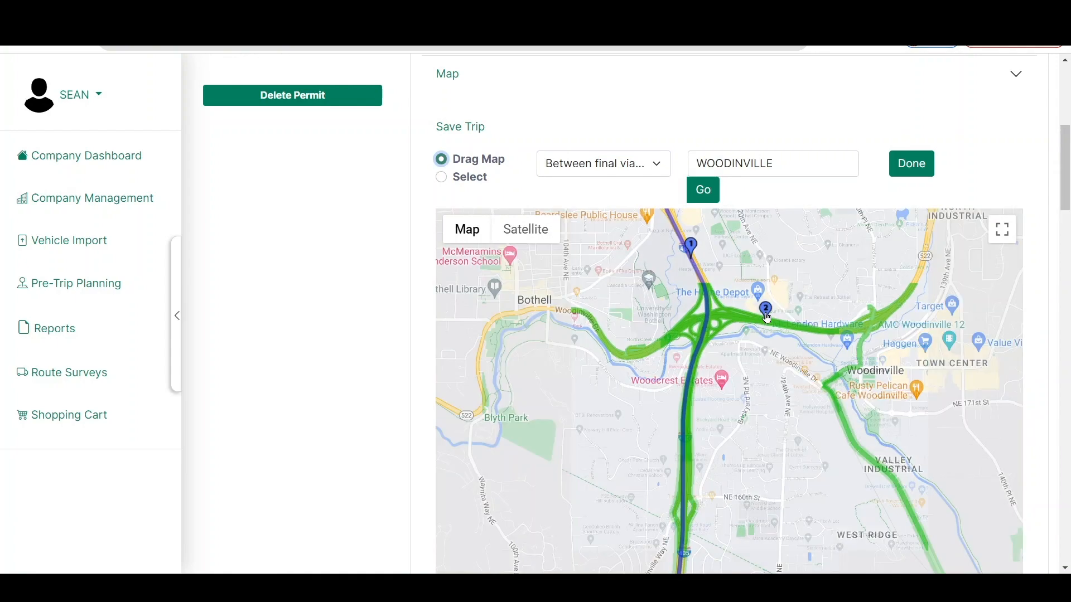
drag(889, 503, 732, 335)
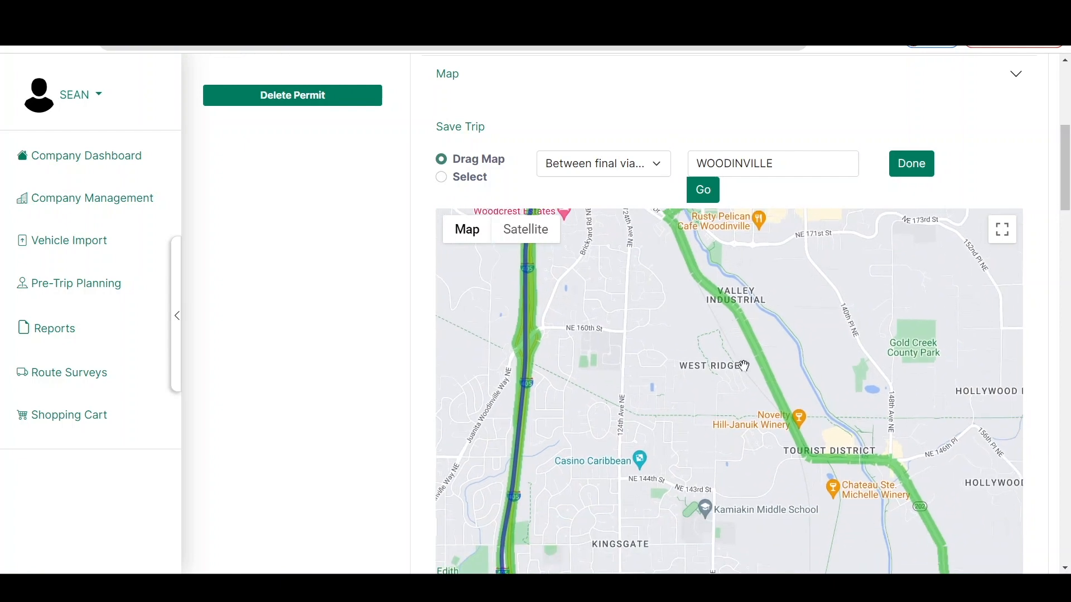
scroll(760, 382, up, 3)
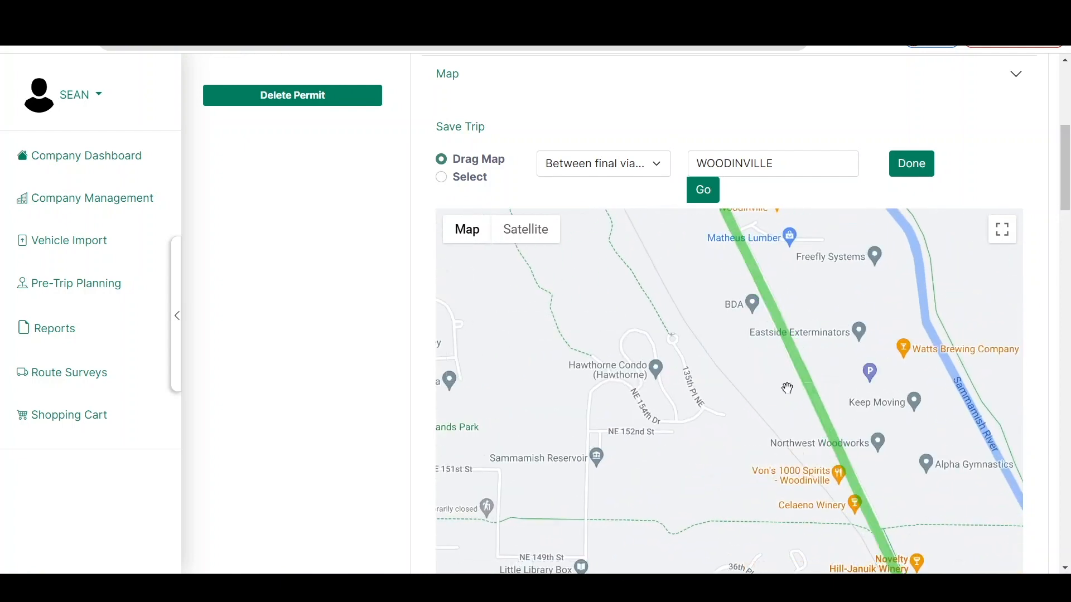
scroll(788, 388, up, 2)
click(474, 177)
click(809, 329)
Place the fourth via point on highway 202 (Redmond-Fall City Rd NE) beside Evans Creek, east of Sportsman Park
scroll(714, 407, down, 4)
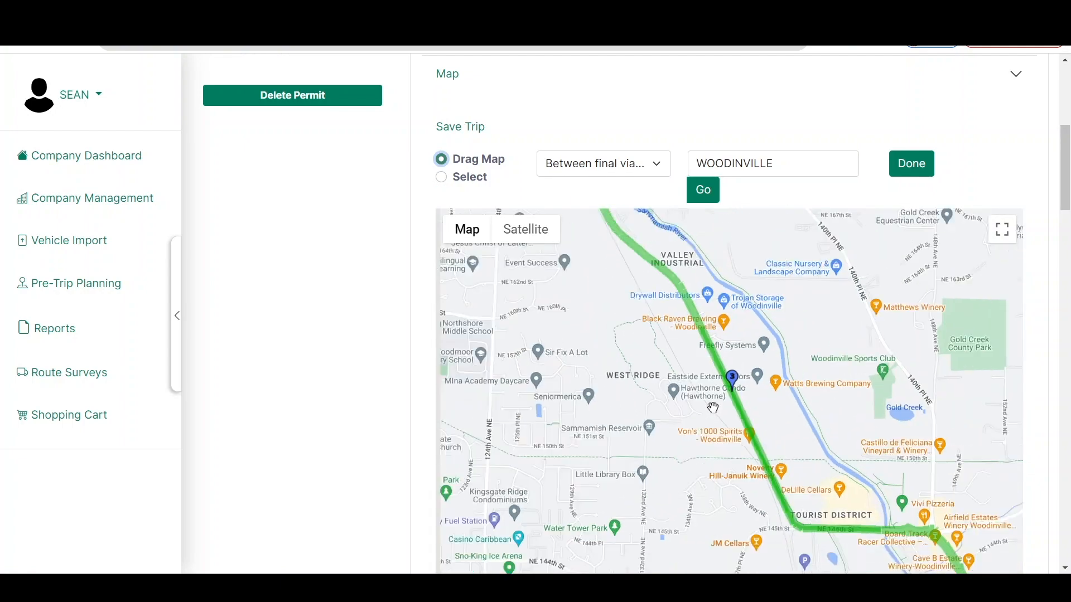
drag(733, 447, 608, 253)
drag(741, 532, 650, 315)
scroll(797, 440, up, 5)
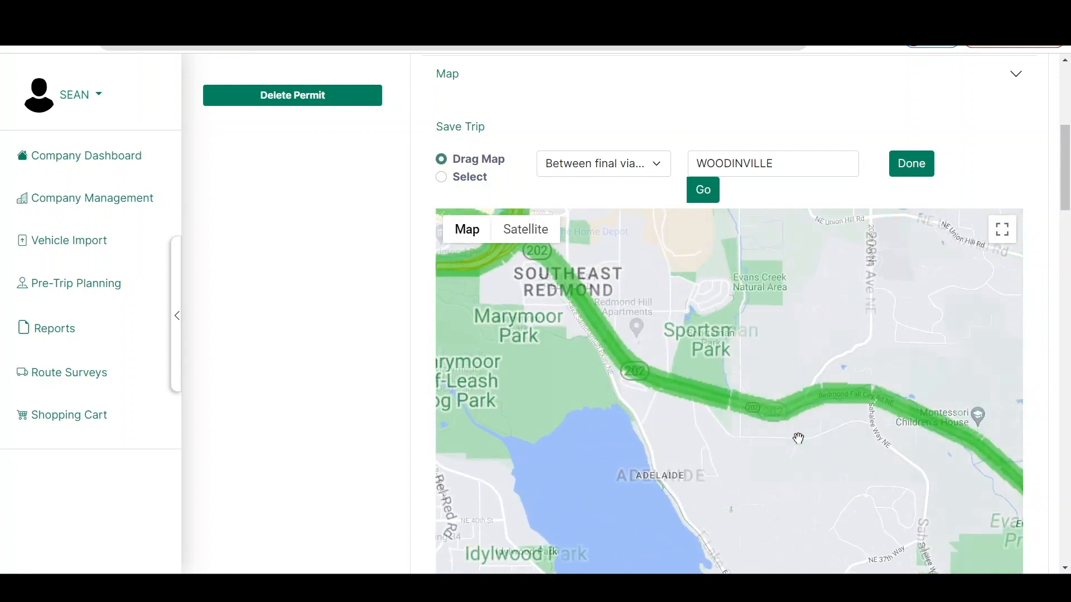
scroll(823, 392, up, 4)
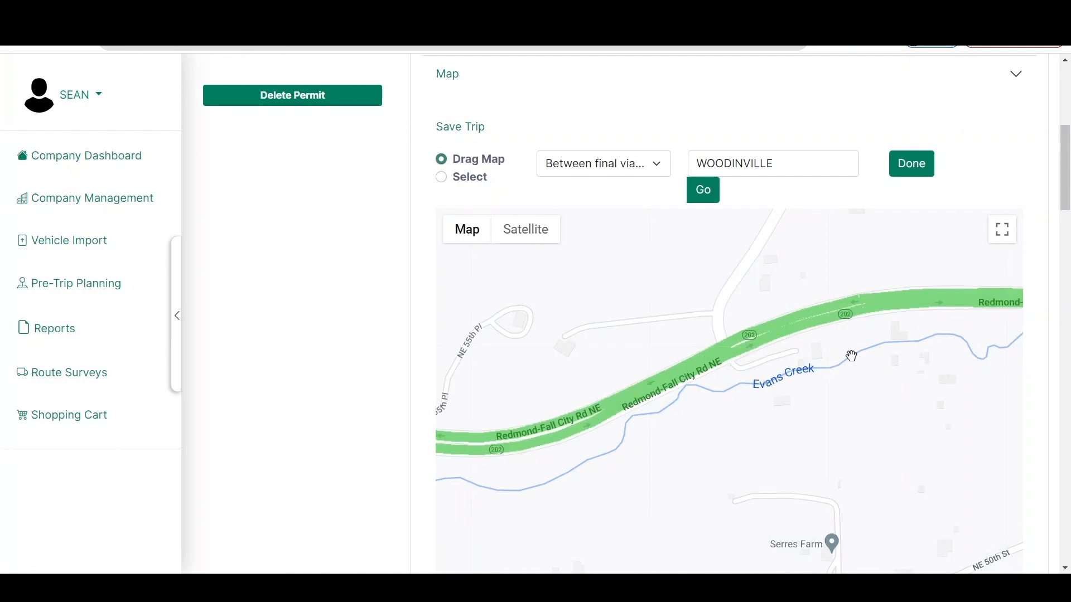
scroll(786, 292, up, 2)
click(473, 178)
click(704, 314)
Place the fifth via point on highway 202 (SE Fall City-Snoqualmie Rd), southeast of Spring Glen
click(491, 163)
scroll(761, 343, down, 3)
scroll(763, 344, down, 4)
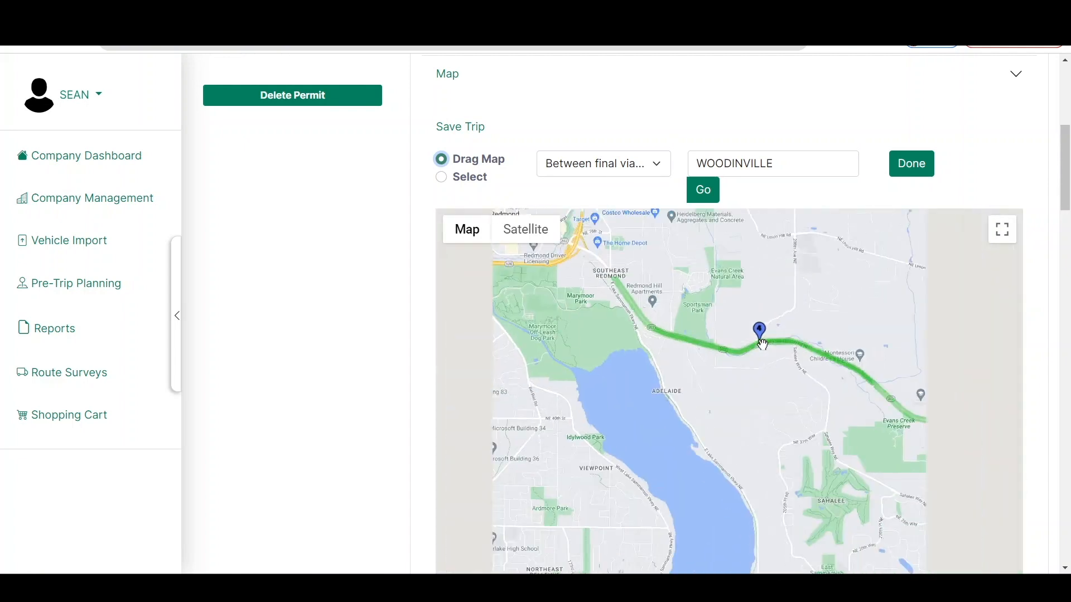
mouse_move(920, 490)
mouse_down()
mouse_move(714, 359)
mouse_move(483, 177)
mouse_up()
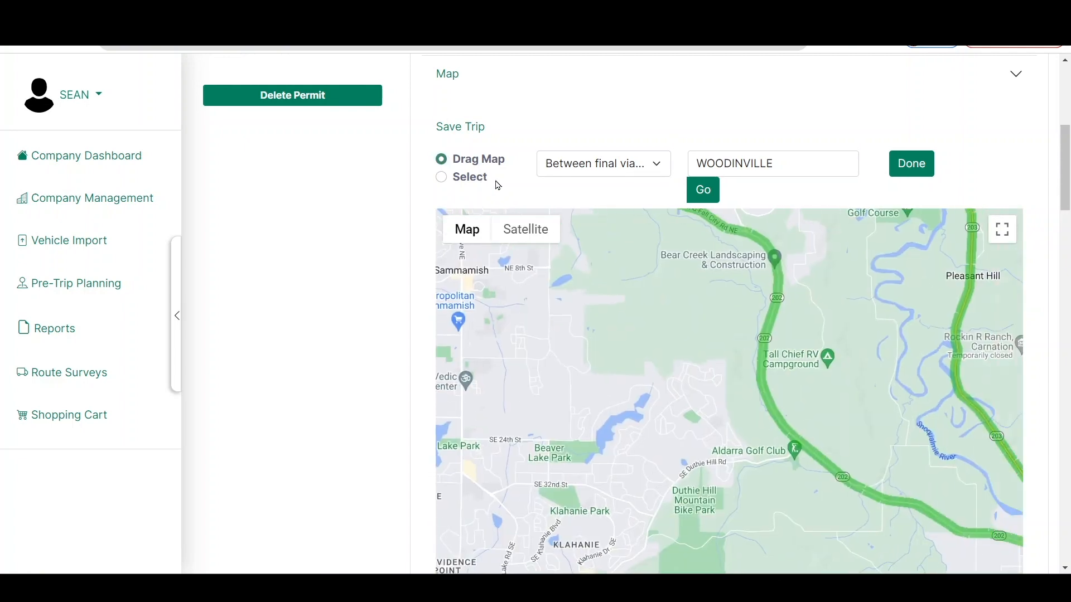
drag(891, 514, 568, 274)
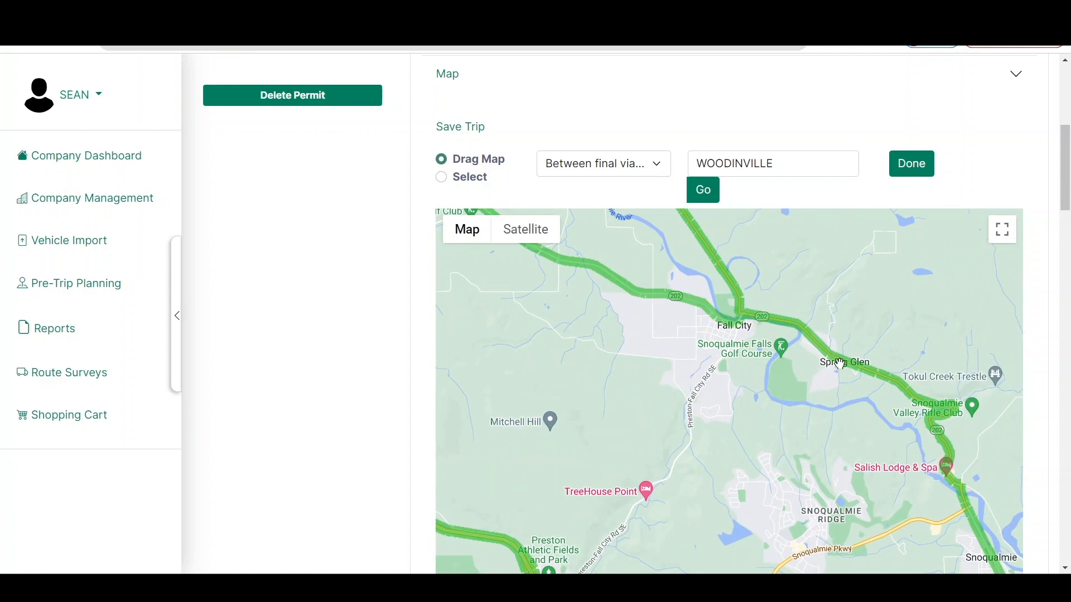
scroll(894, 391, up, 1)
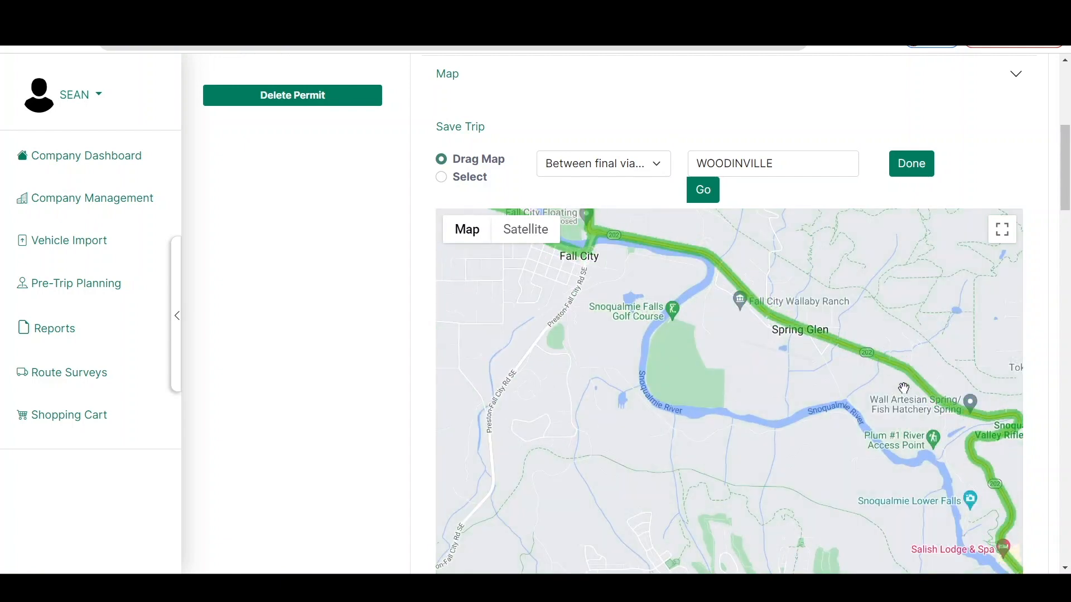
scroll(898, 384, up, 3)
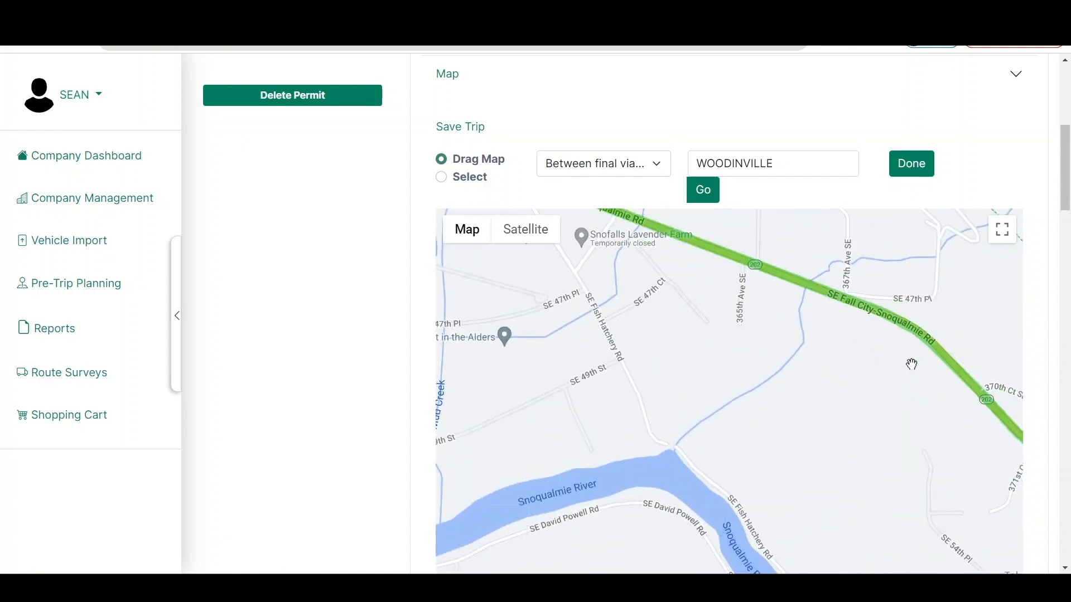
scroll(911, 363, up, 2)
scroll(937, 342, up, 1)
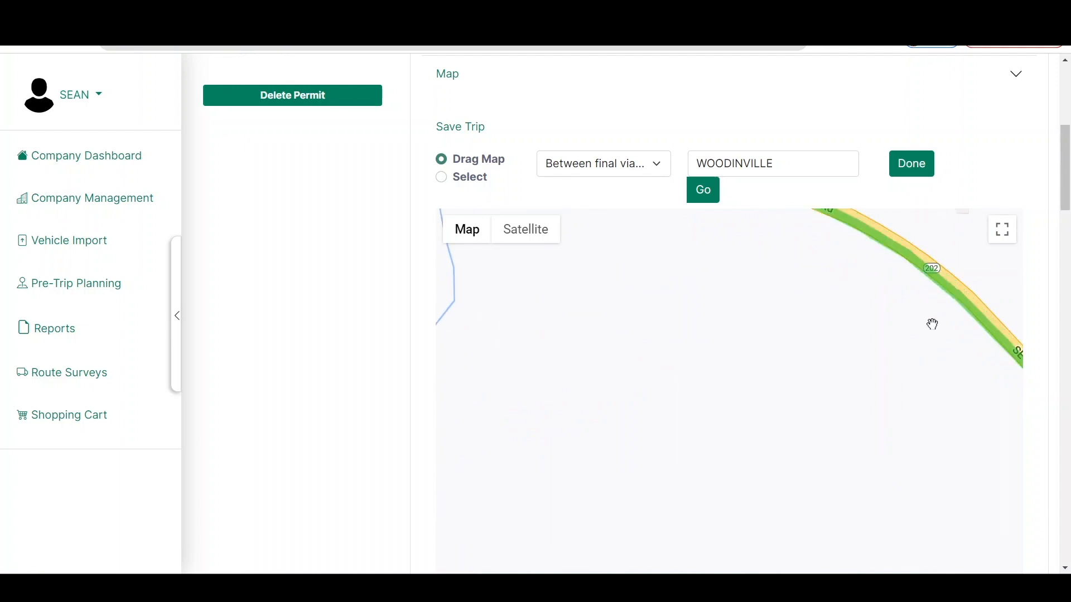
drag(925, 320, 827, 369)
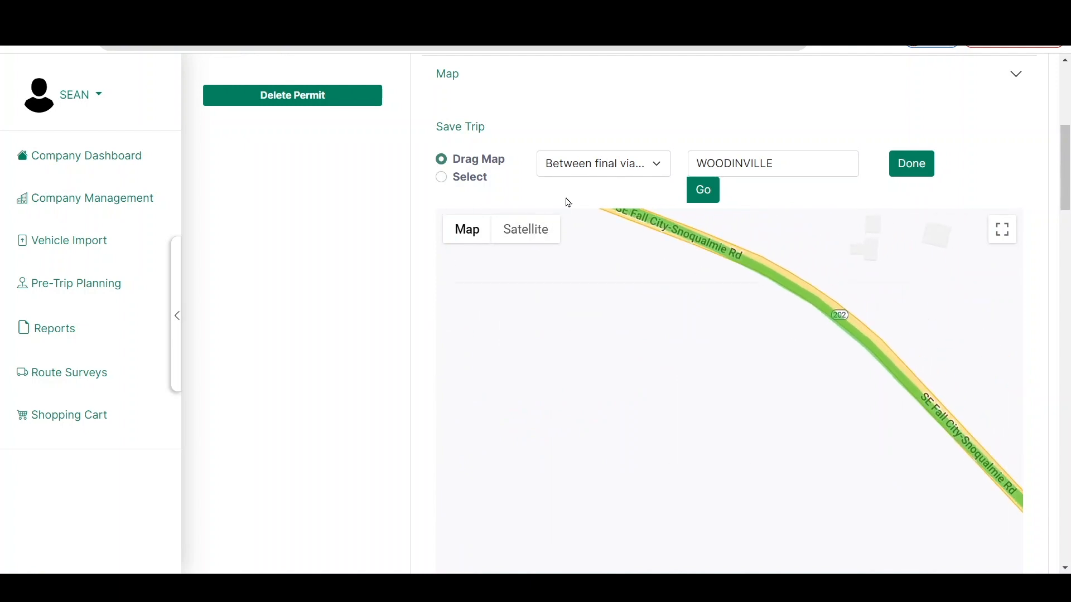
click(471, 183)
click(787, 282)
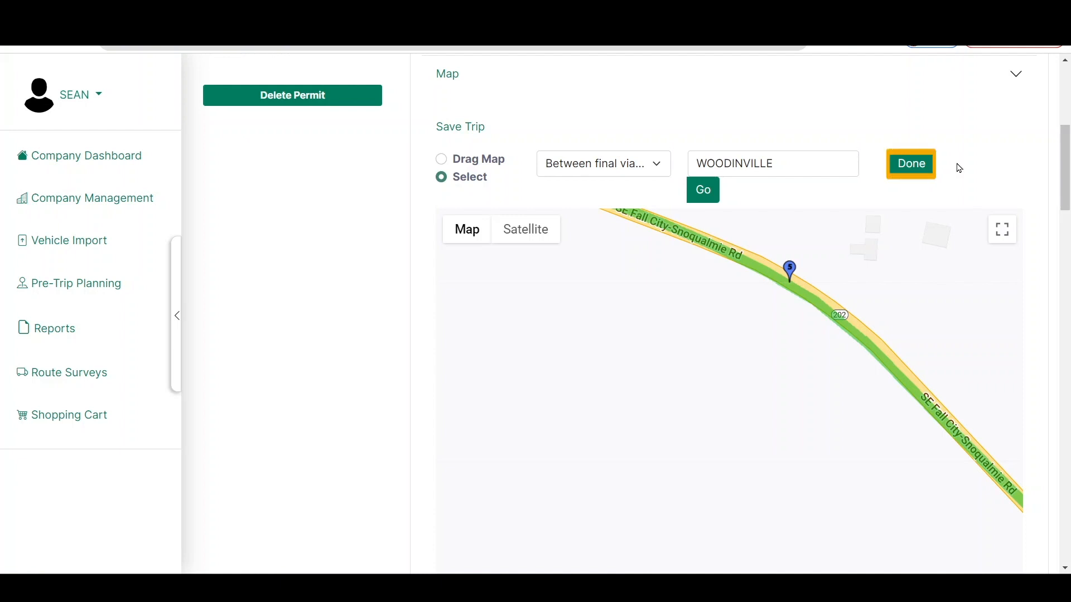
Recalculate the route through the five map via points and review its driving directions
click(919, 171)
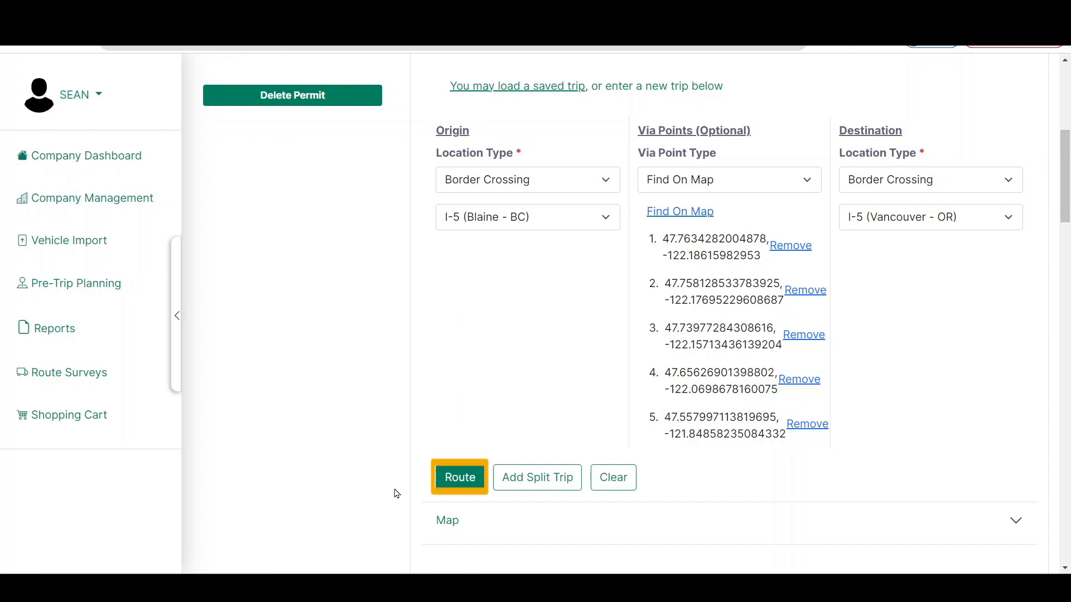
click(452, 481)
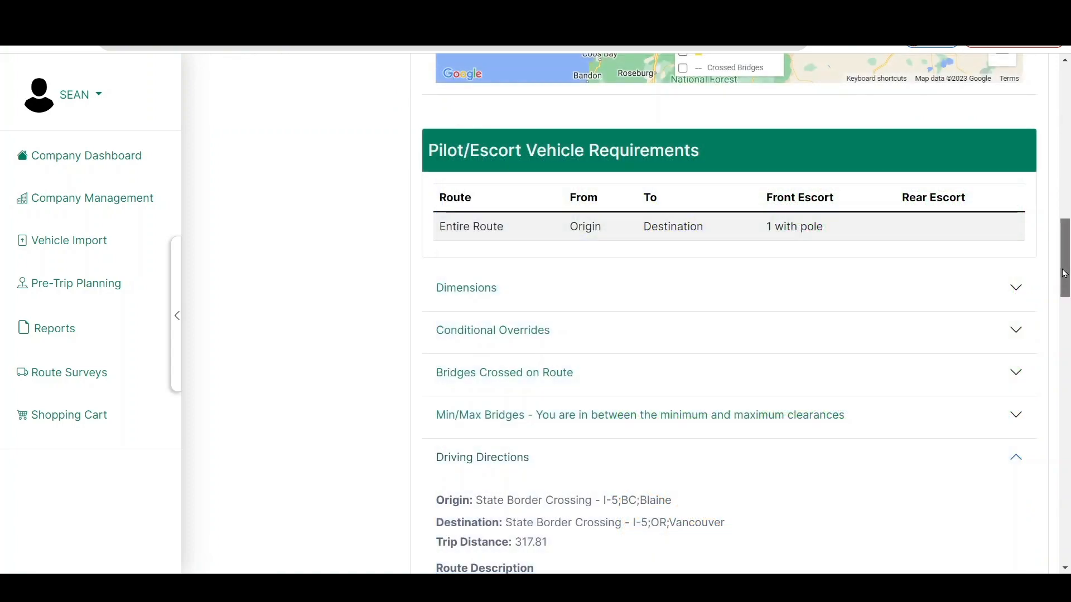
drag(1064, 273, 1067, 426)
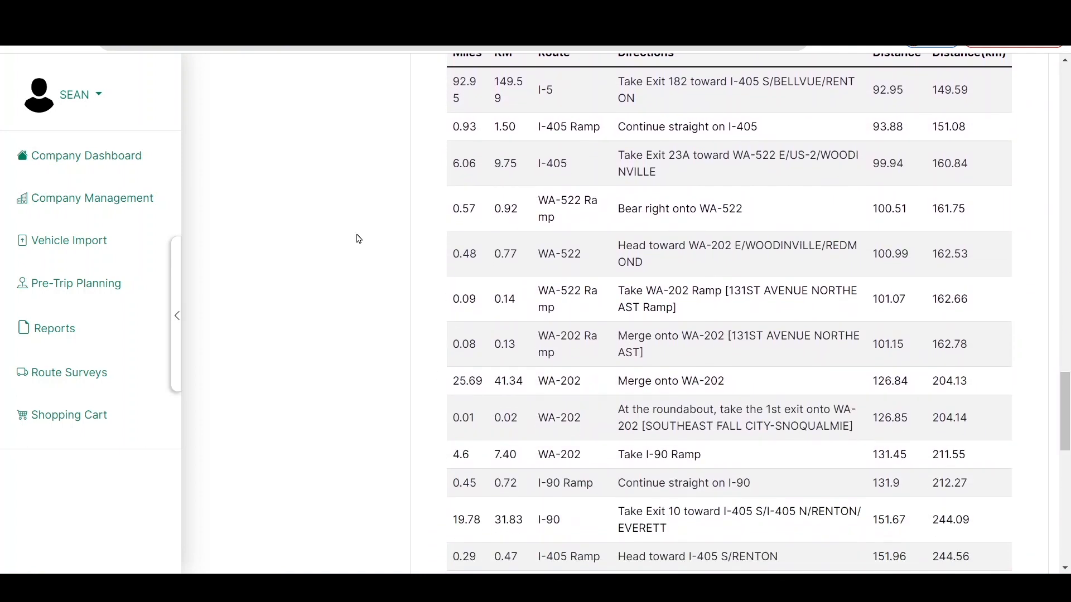
Leave the permit and return to the company dashboard
click(117, 156)
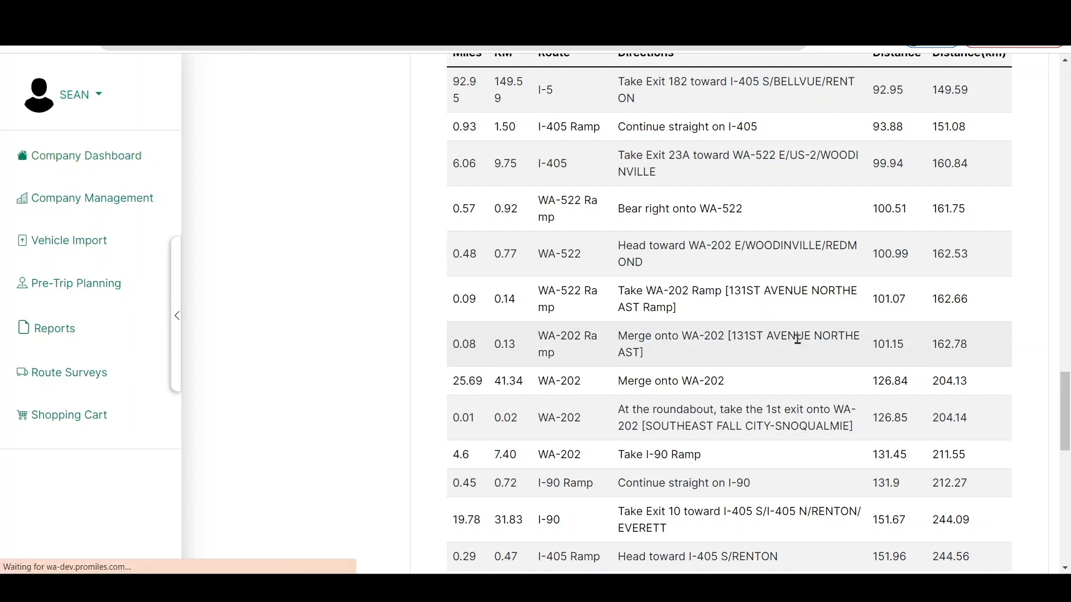